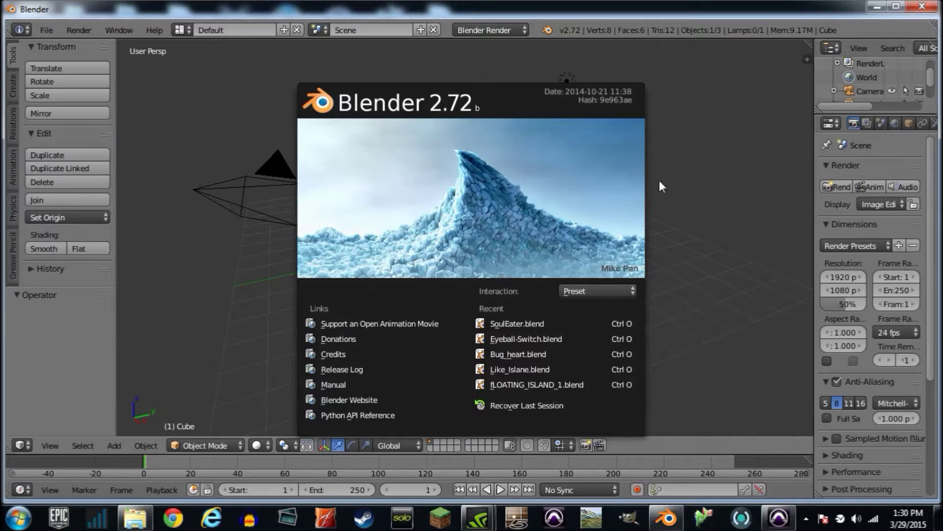
- Widen the properties editor beside the 3D view so its settings are fully readable
key("shift+f")
key("d")
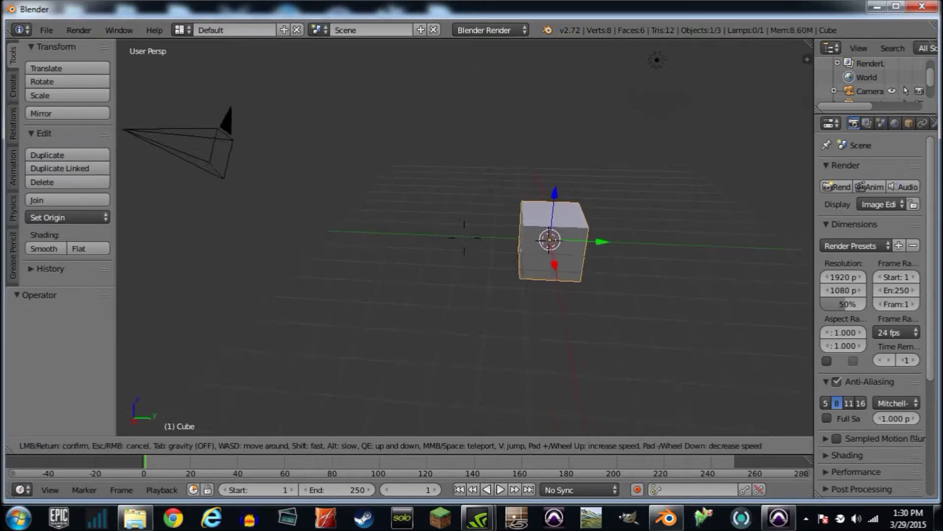
key("w")
key("d")
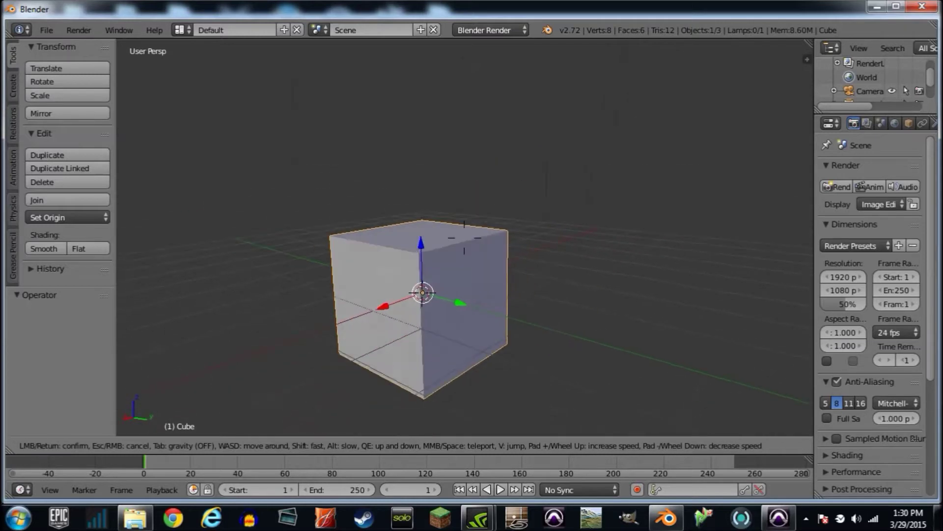
key("q")
key("e")
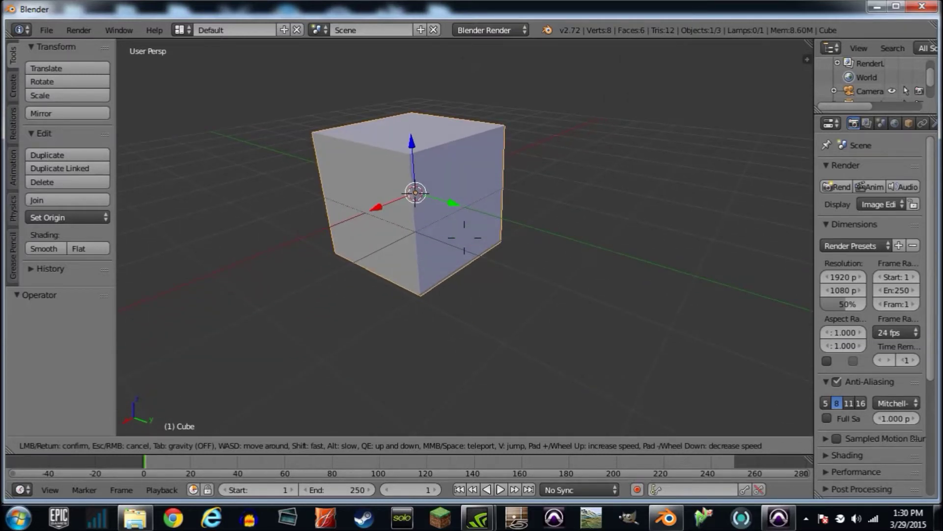
key("Return")
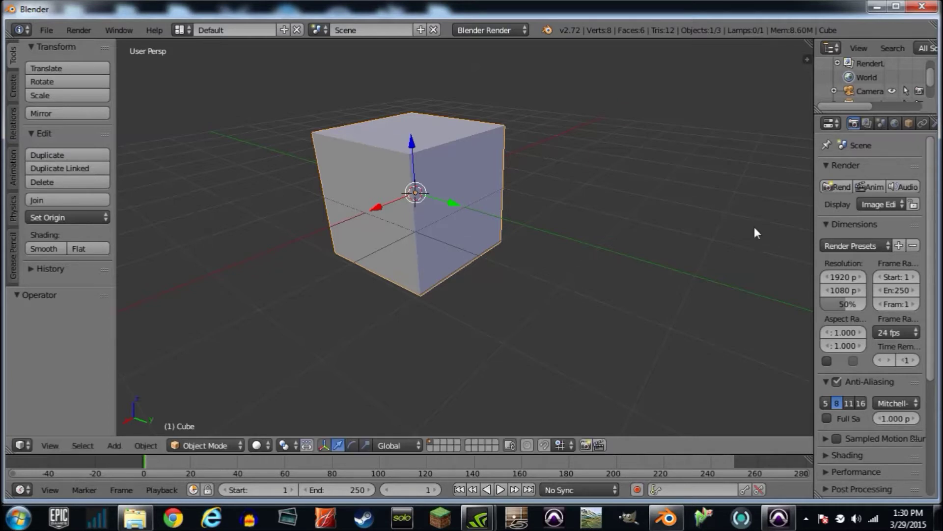
left_click_drag(812, 260, 707, 260)
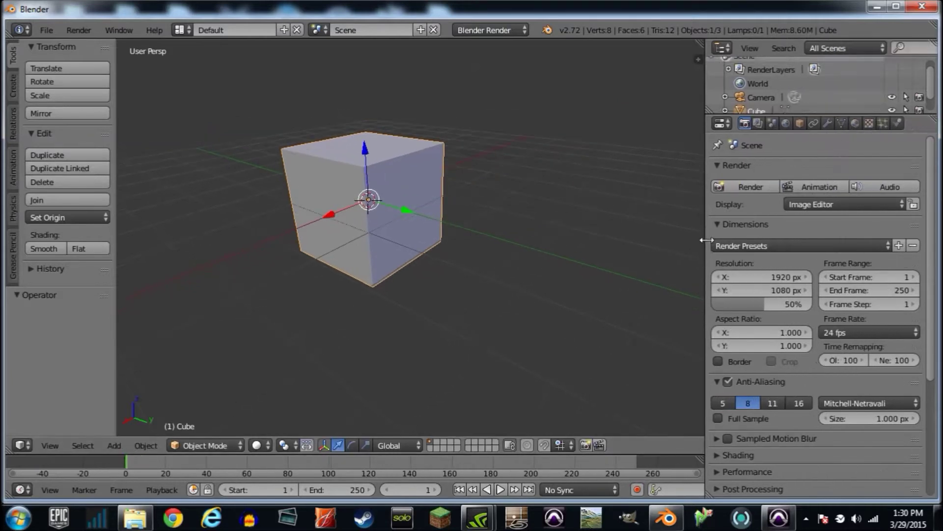
- Switch the default cube from Object Mode to Edit Mode
key("shift+f")
key("w")
key("s")
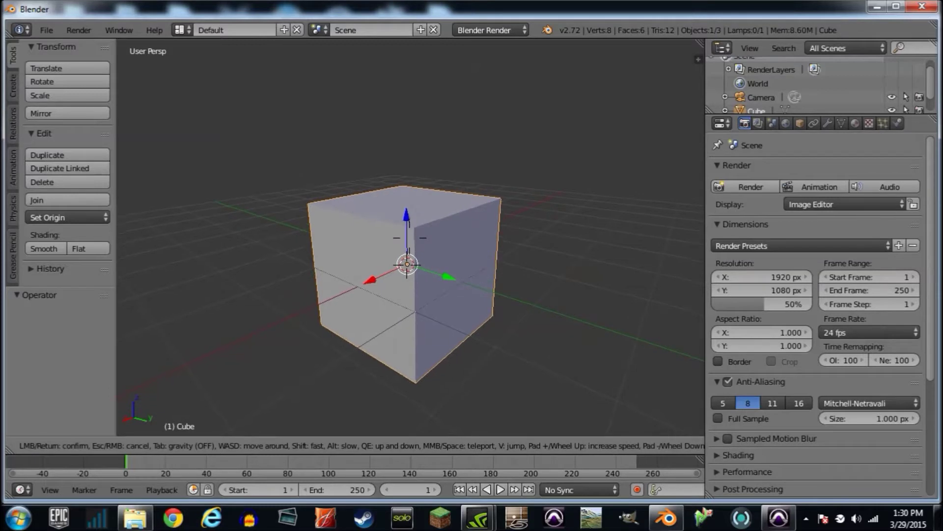
left_click(411, 238)
key("Tab")
key("Tab")
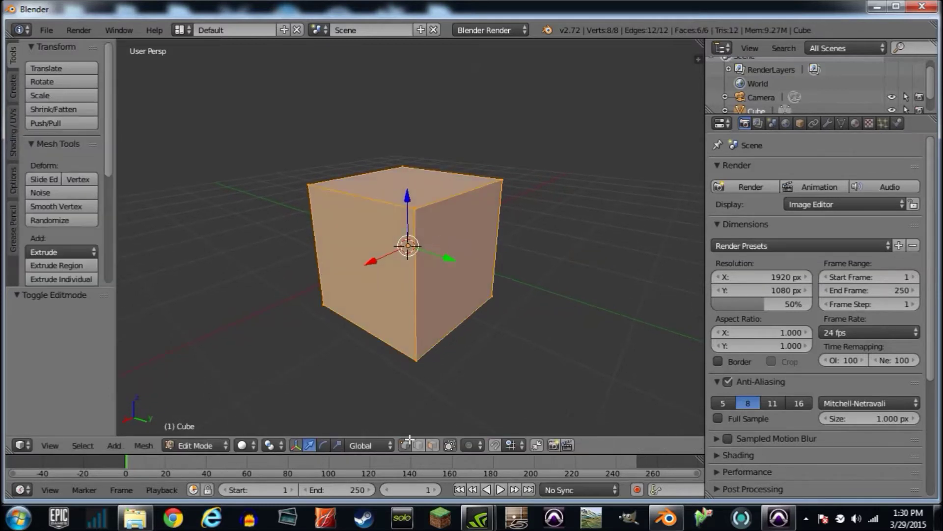
key("Tab")
key("Tab")
key("Tab")
key("Tab")
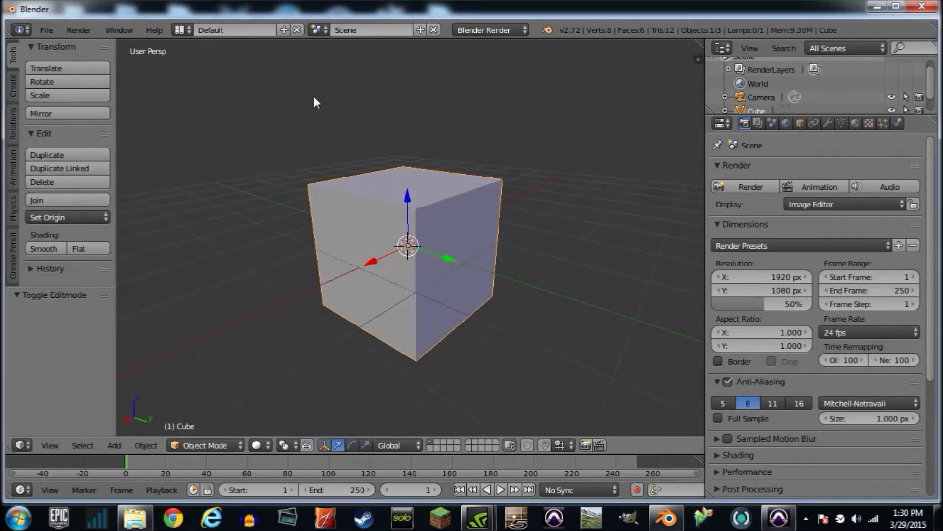
key("Tab")
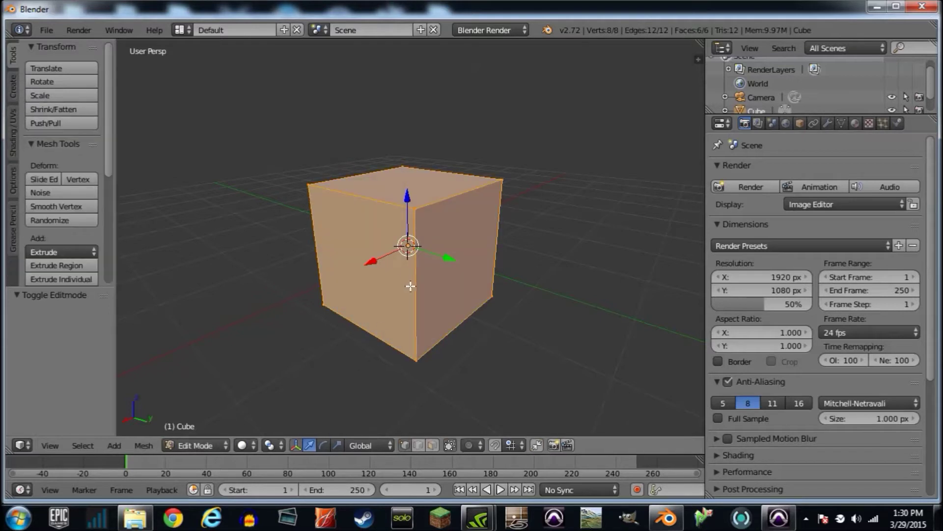
- Select all of the cube's geometry and apply Subdivide Smooth to it twice
key("a")
key("a")
key("a")
key("a")
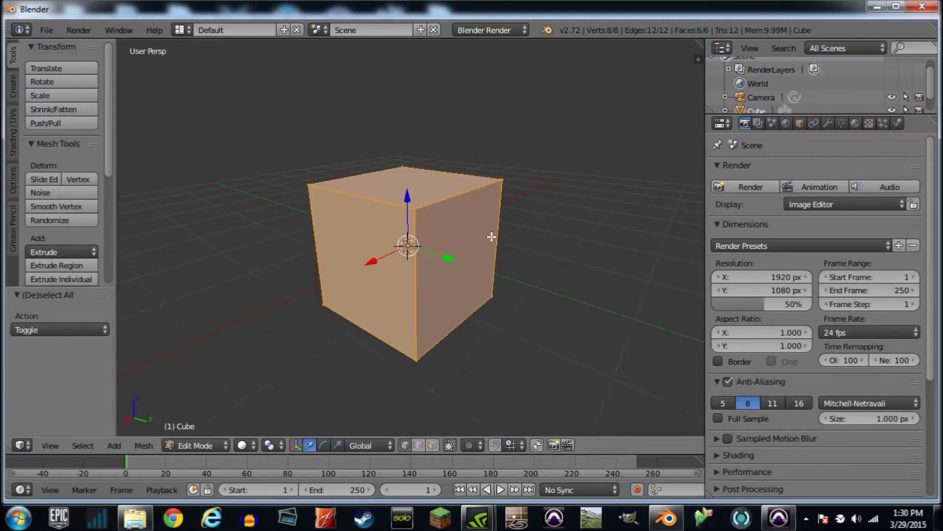
key("w")
left_click(483, 181)
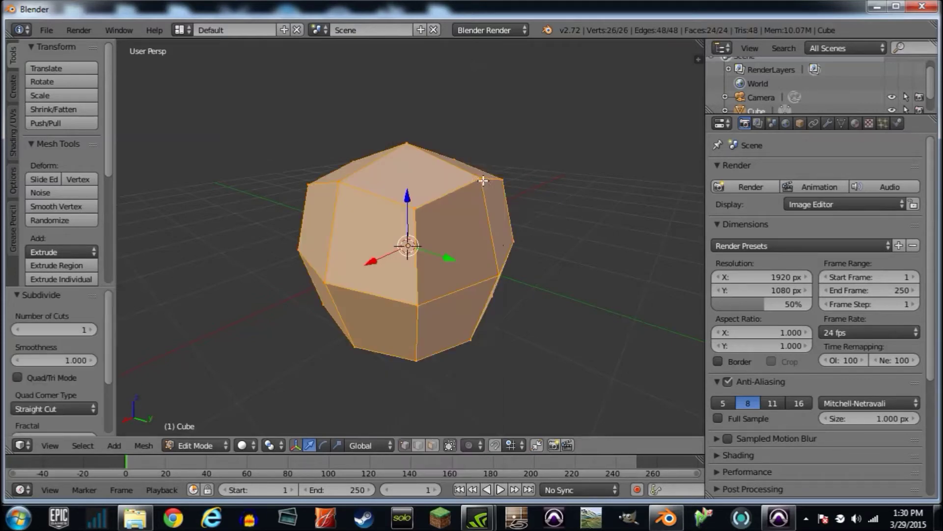
key("w")
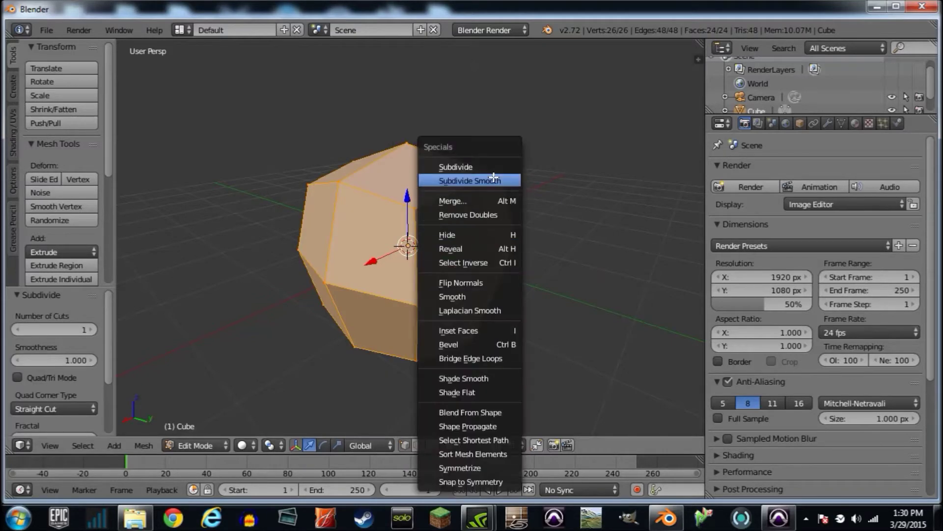
left_click(493, 180)
- Add a Subdivision Surface modifier to the rounded cube
key("shift+f")
key("d")
key("s")
left_click(410, 238)
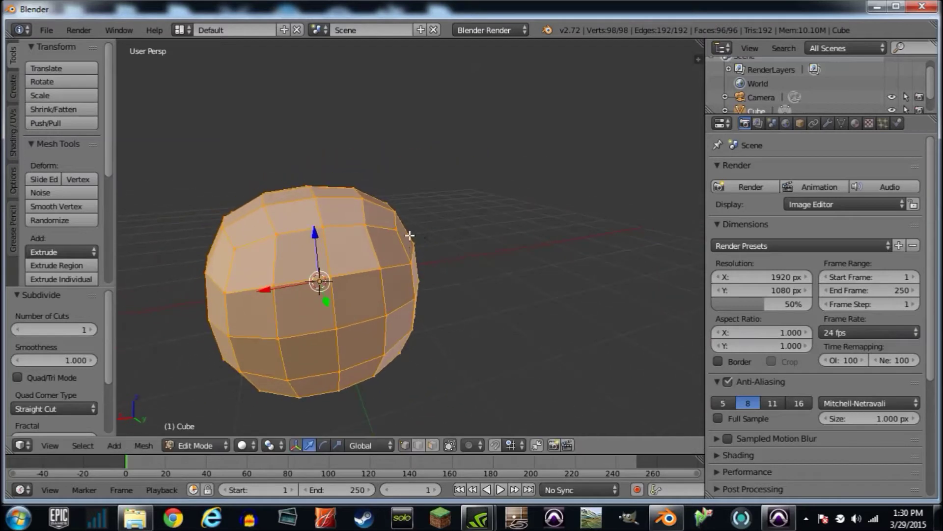
left_click(827, 122)
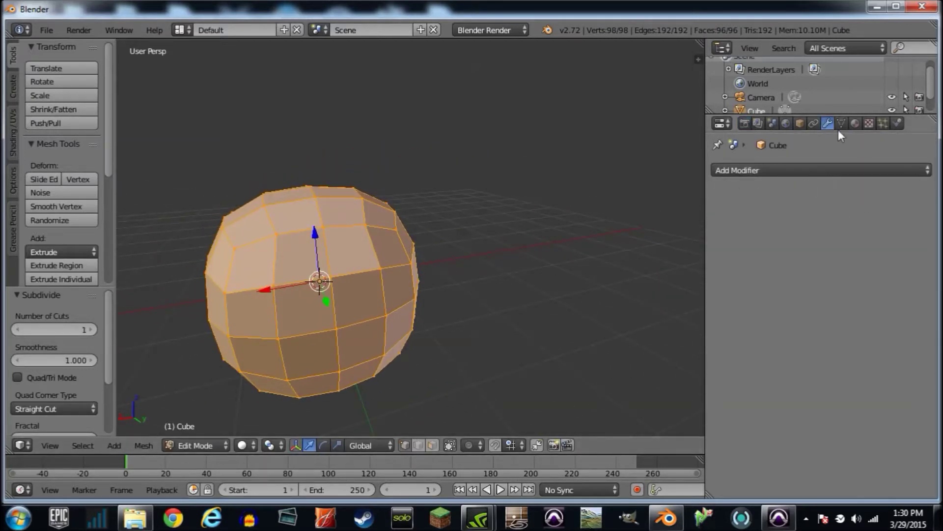
left_click(823, 169)
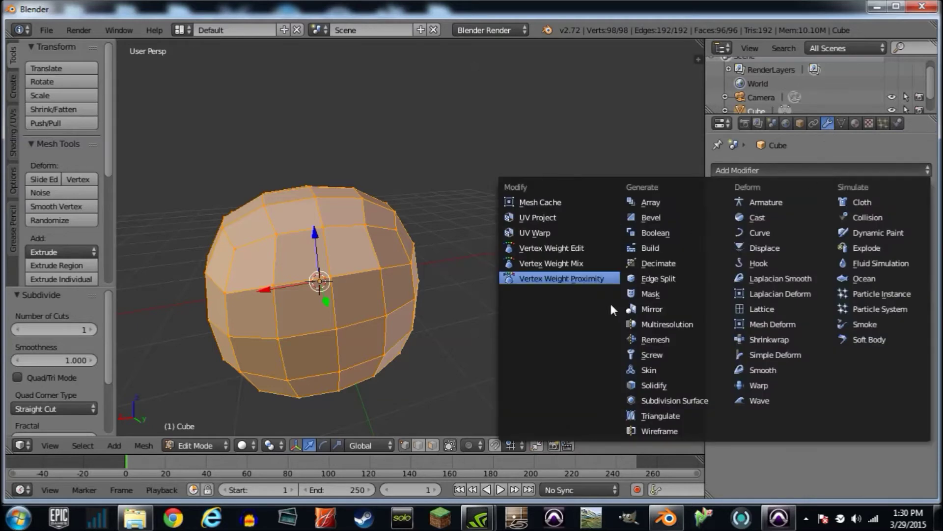
left_click(690, 400)
key("shift+f")
left_click(409, 201)
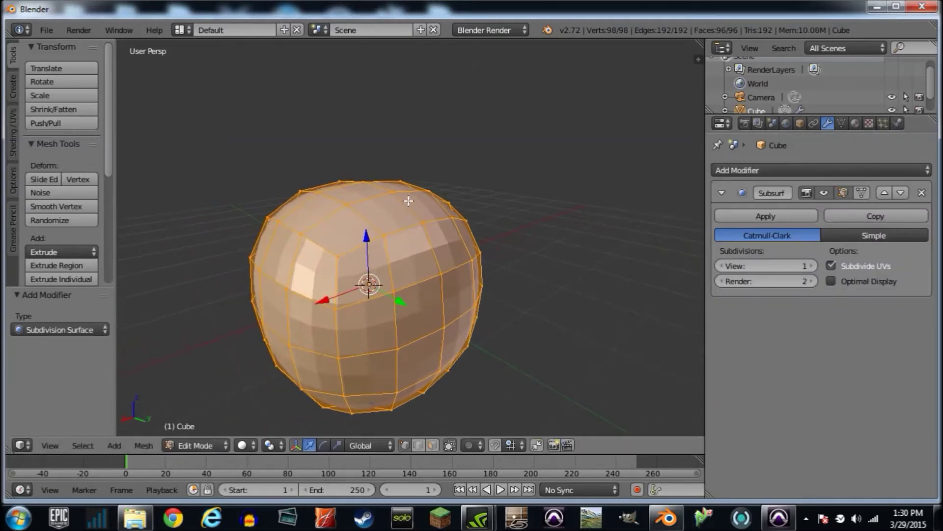
- Return the mesh to Object Mode and set the Subdivision Surface modifier's View subdivisions to 5
key("Tab")
key("shift+f")
key("w")
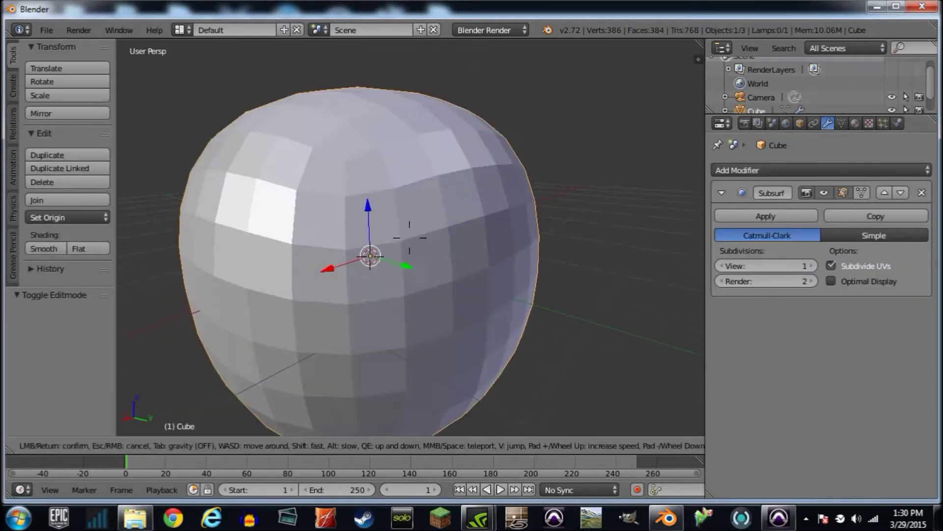
left_click(409, 237)
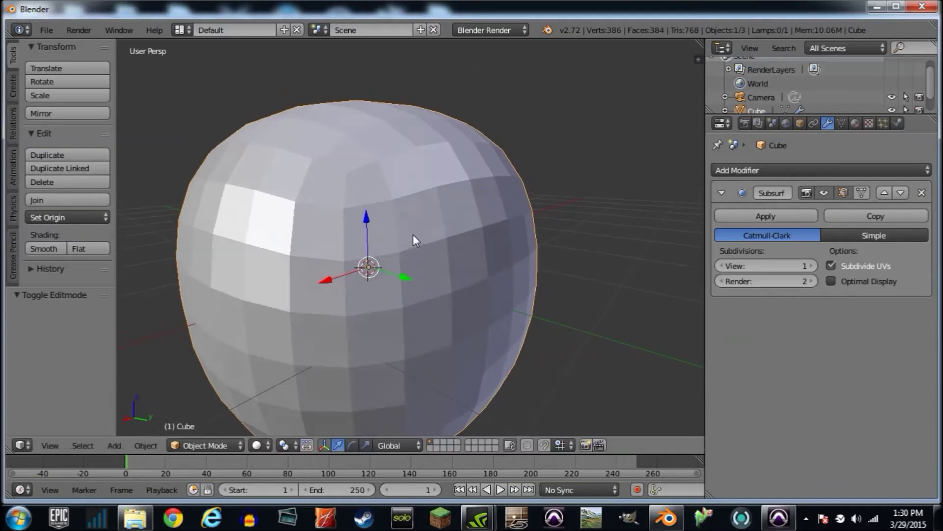
left_click(812, 267)
left_click(812, 267)
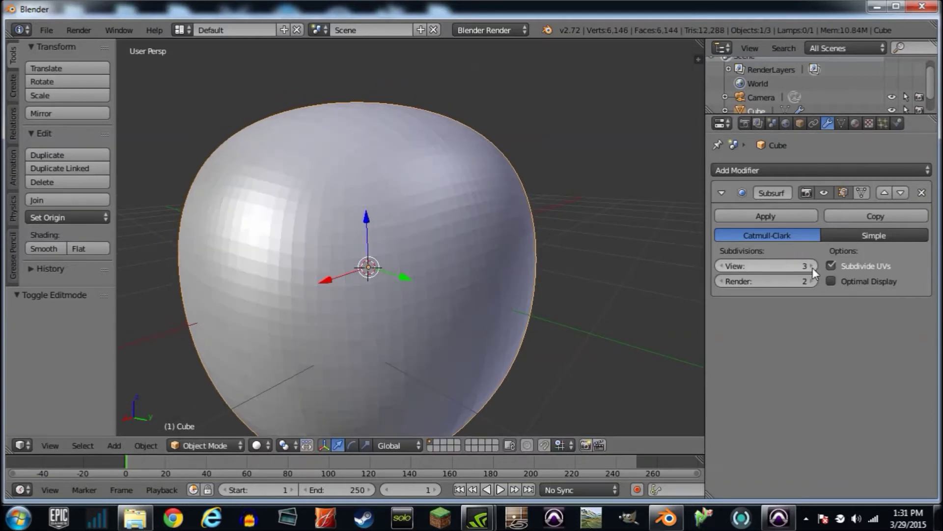
left_click(812, 268)
left_click(813, 267)
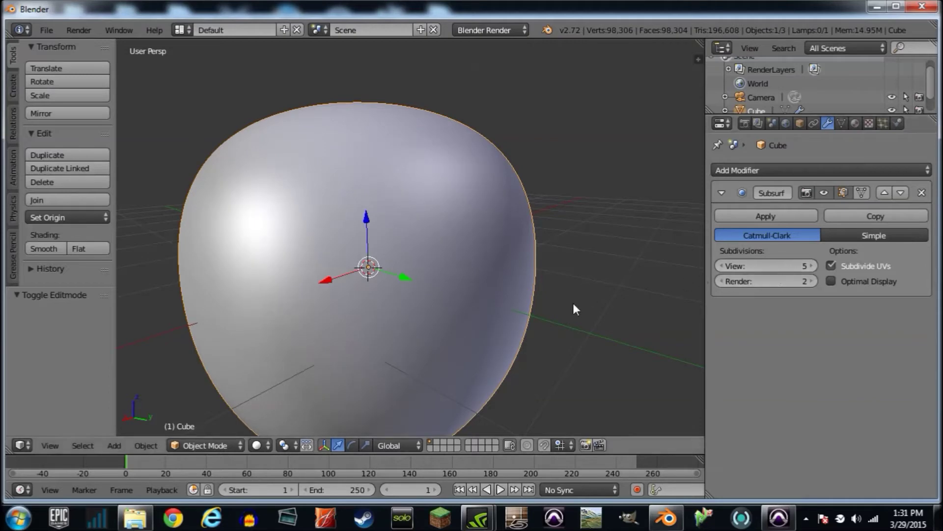
- Examine the smoothed surface of the rounded cube from close up and farther away
key("shift+f")
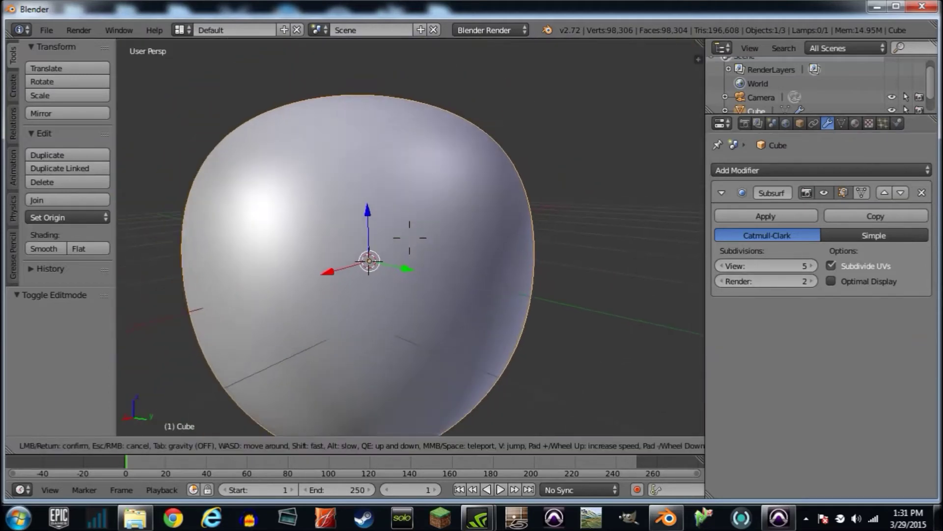
key("w")
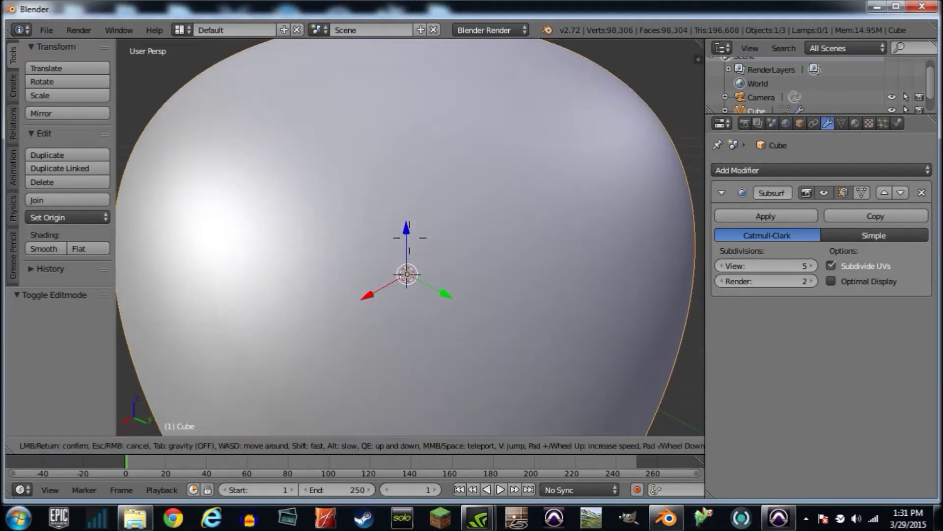
key("s")
key("w")
key("s")
key("w")
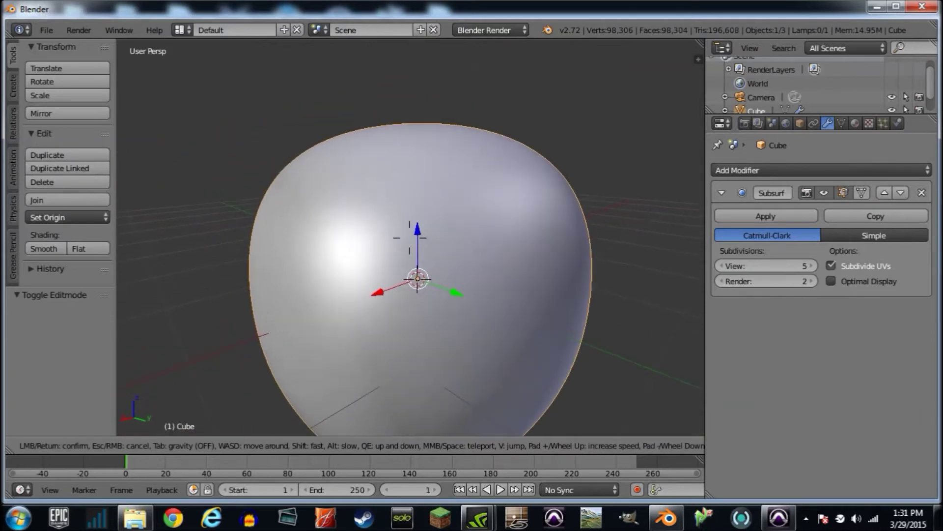
key("Return")
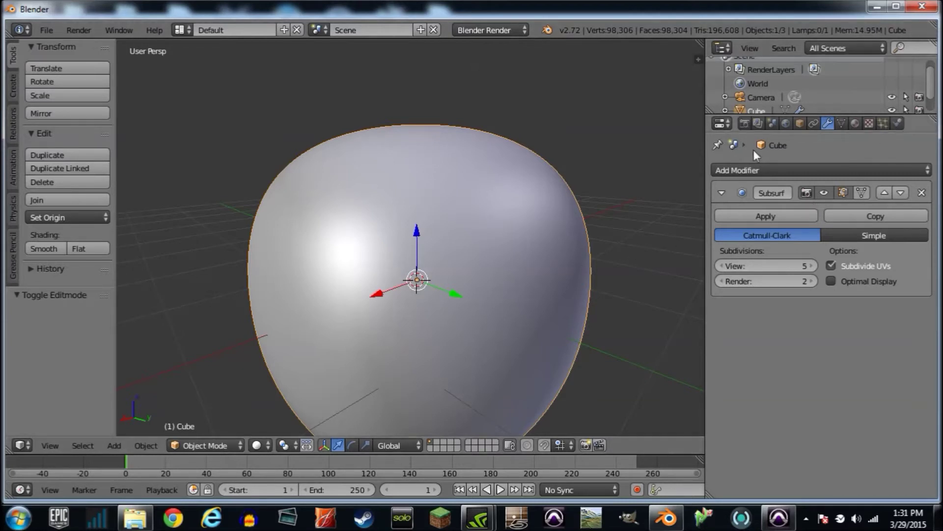
- Place the 3D cursor on the front of the rounded cube and switch the mesh to Edit Mode
left_click(869, 123)
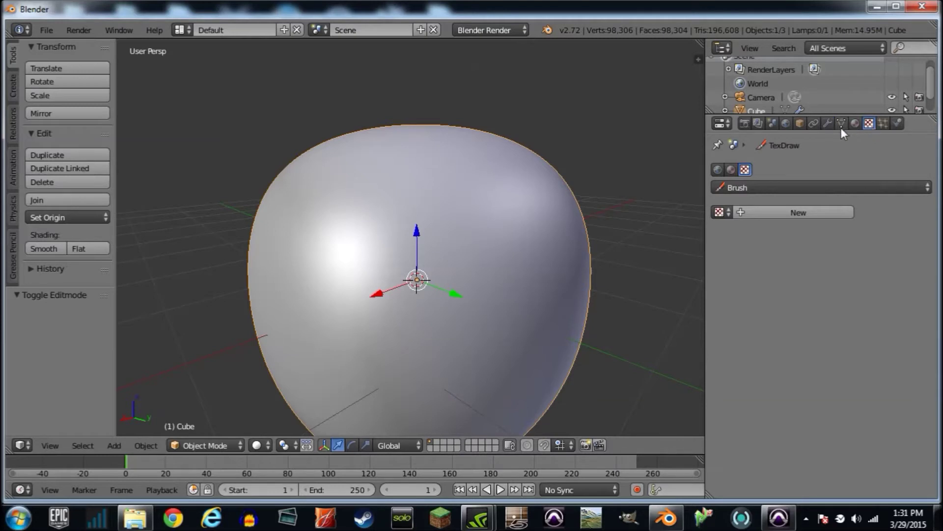
left_click(828, 124)
left_click(335, 289)
key("Tab")
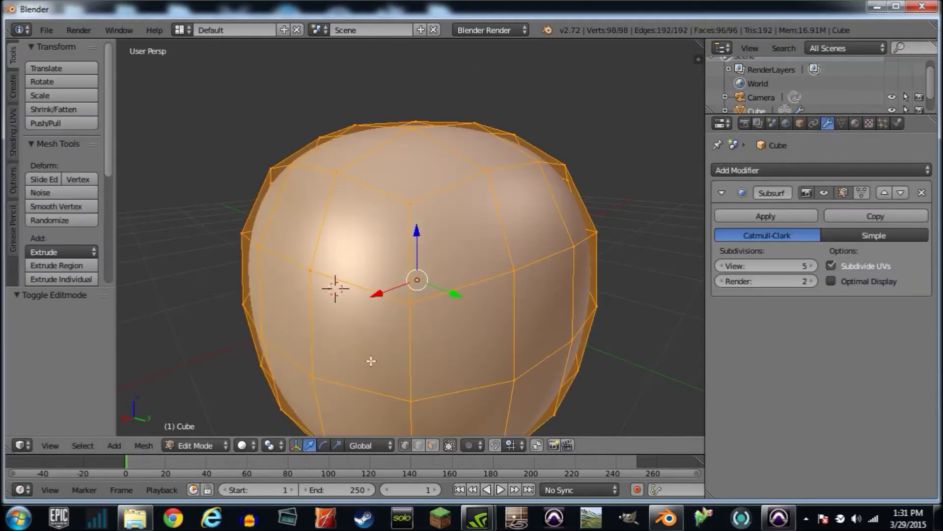
- Create a new texture in the second texture slot of the cube's material and name it Clouds
left_click(870, 124)
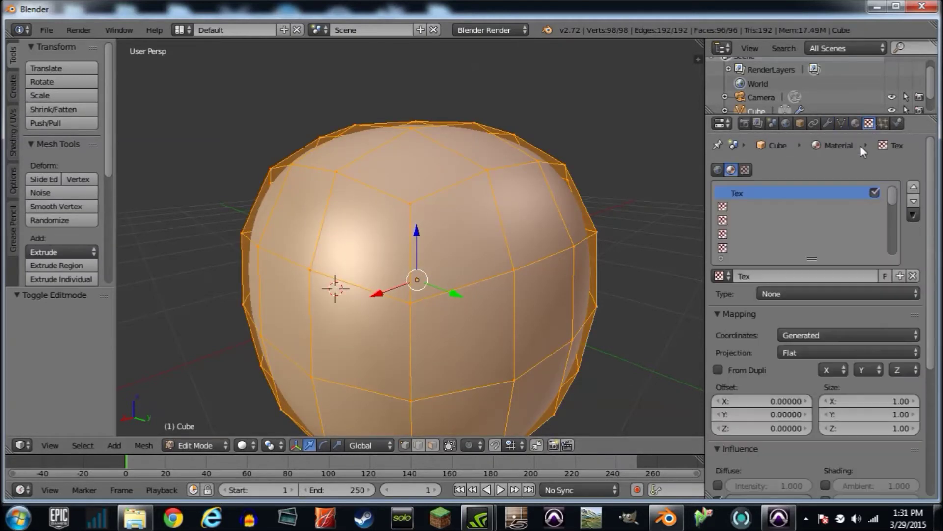
left_click(757, 212)
left_click(823, 276)
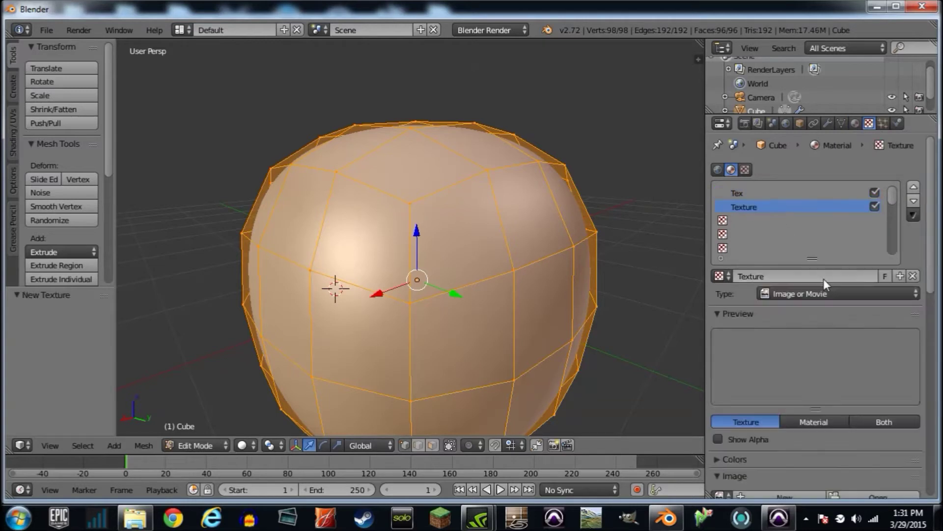
left_click(827, 277)
type("Clouds")
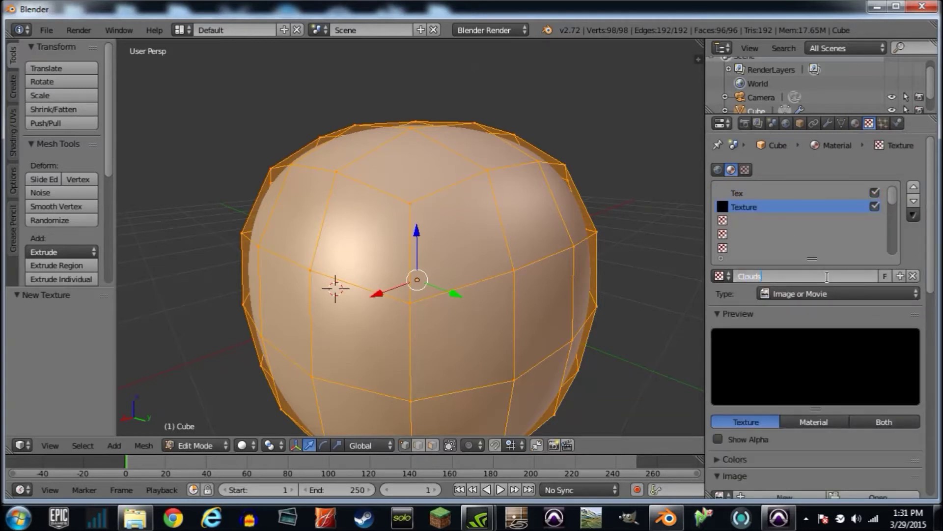
key("Return")
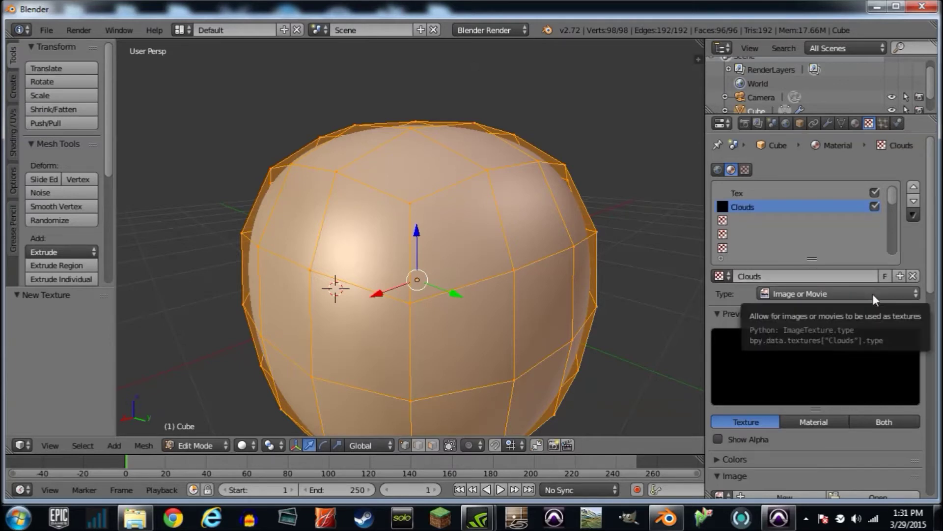
- Set the type of the Clouds texture to Clouds
left_click(873, 294)
left_click(867, 204)
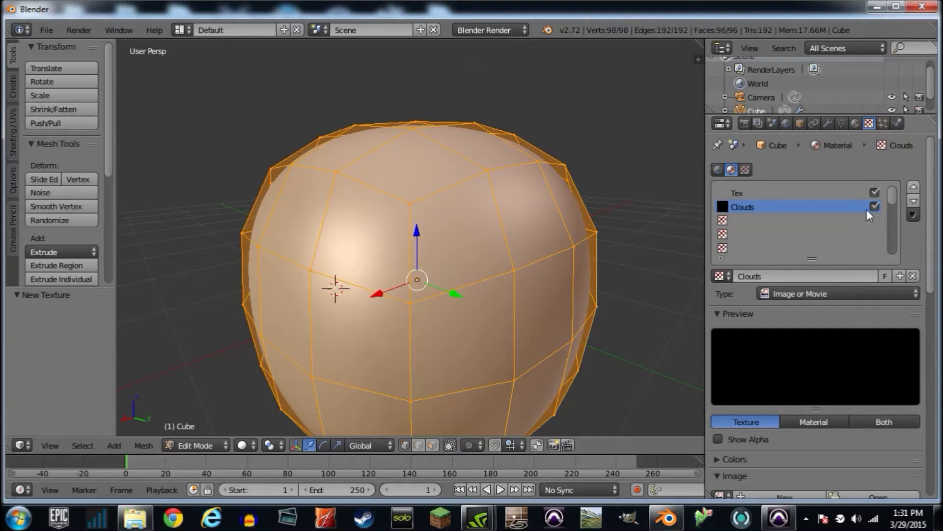
left_click(863, 293)
left_click(838, 231)
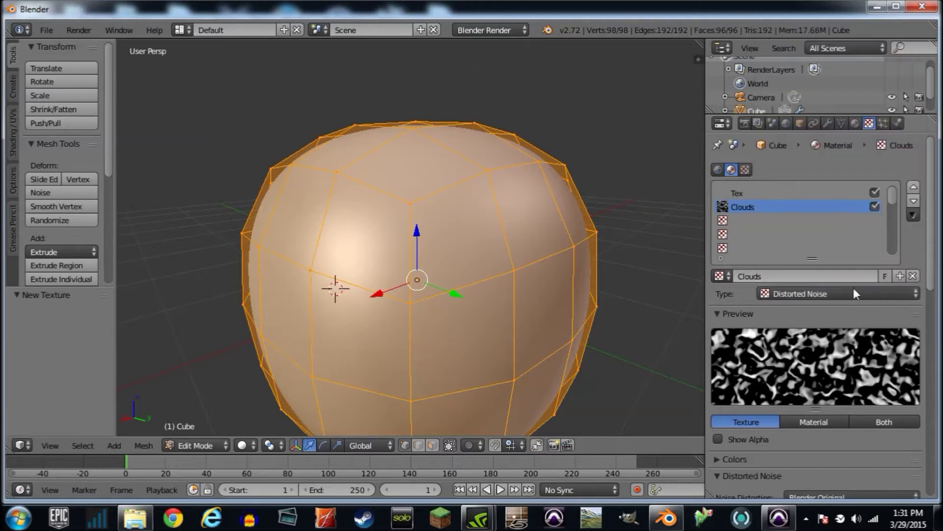
left_click(859, 294)
left_click(834, 247)
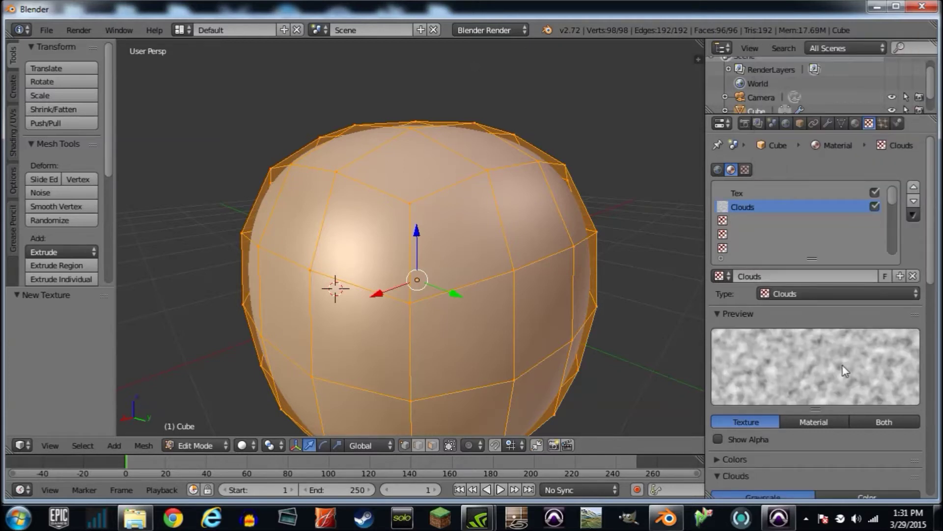
- Add a Displace modifier to the rounded cube
left_click(827, 123)
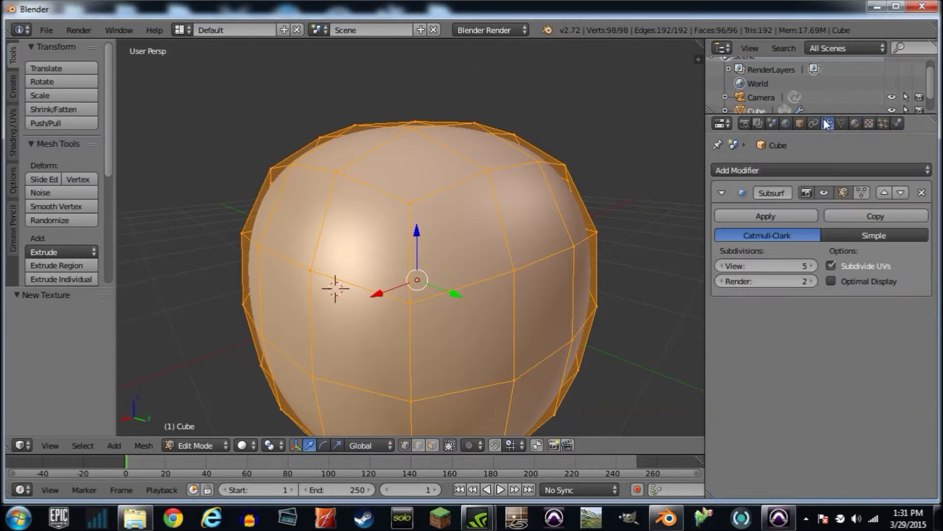
left_click(829, 171)
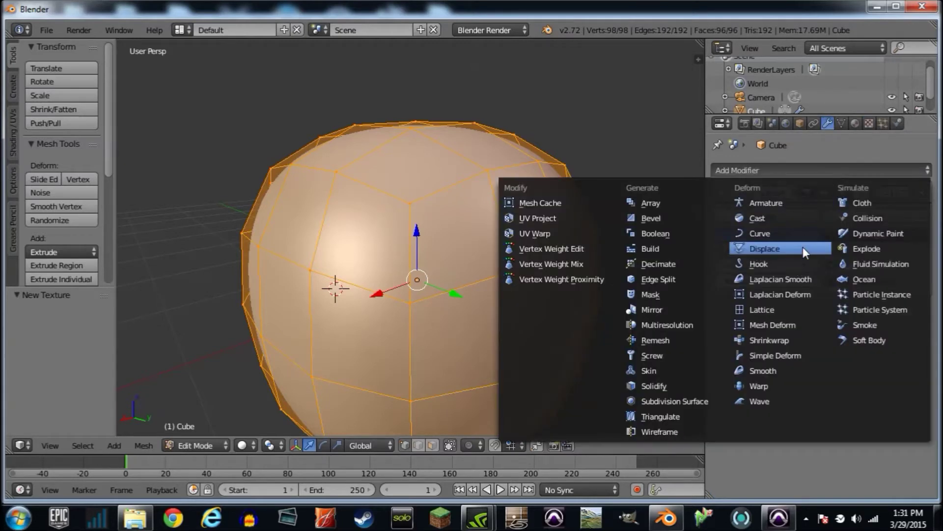
left_click(777, 247)
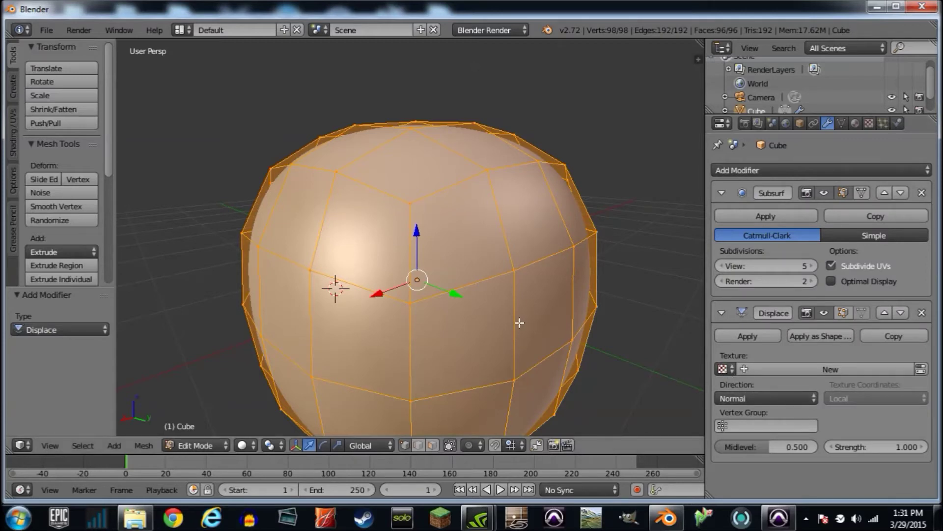
- Return the cube to Object Mode and assign the Clouds texture to its Displace modifier
key("Tab")
scroll(394, 308, "down", 3)
scroll(402, 302, "up", 3)
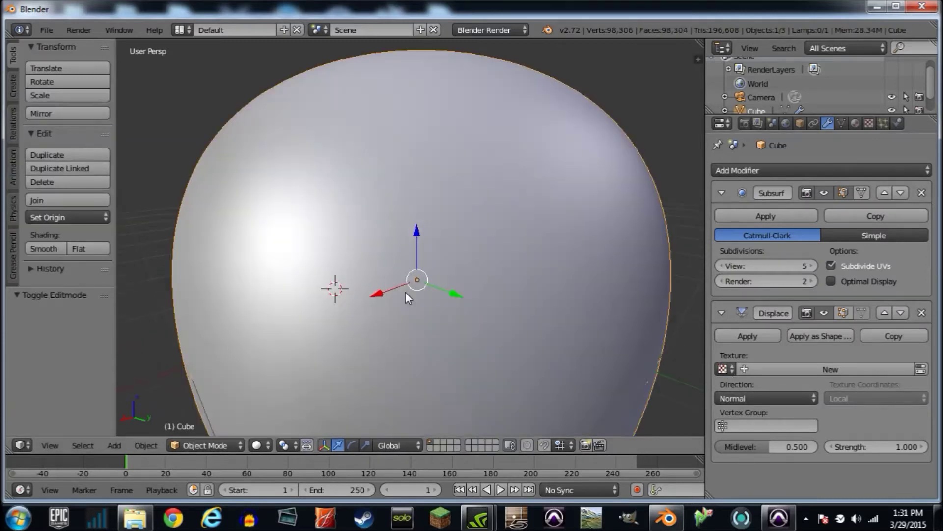
scroll(417, 302, "down", 3)
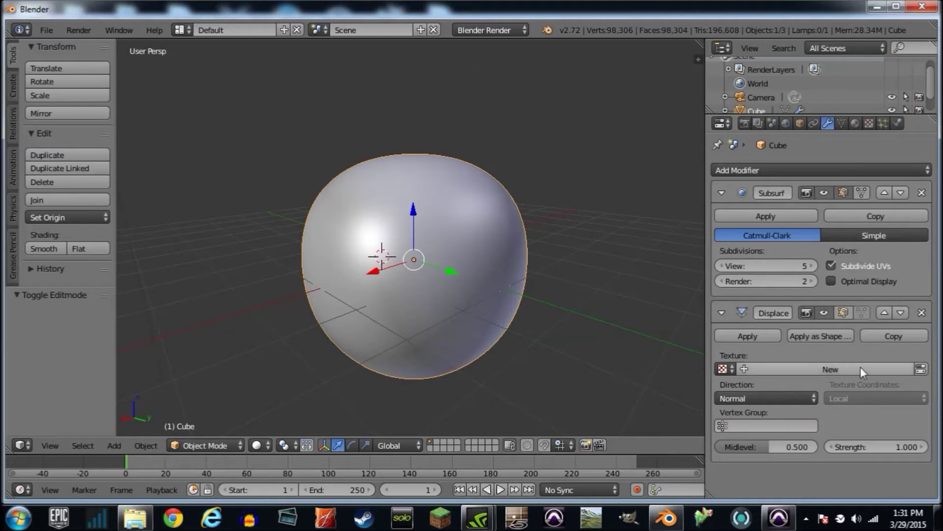
left_click(724, 369)
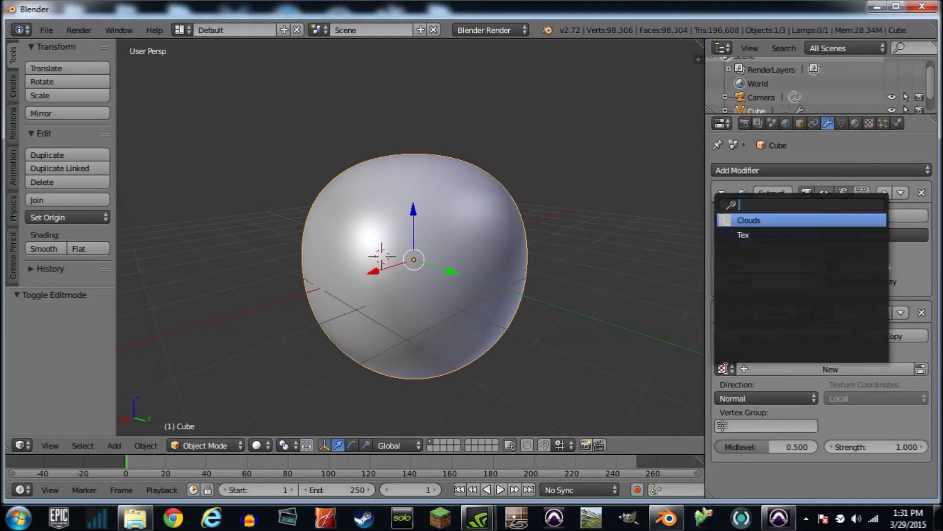
left_click(791, 220)
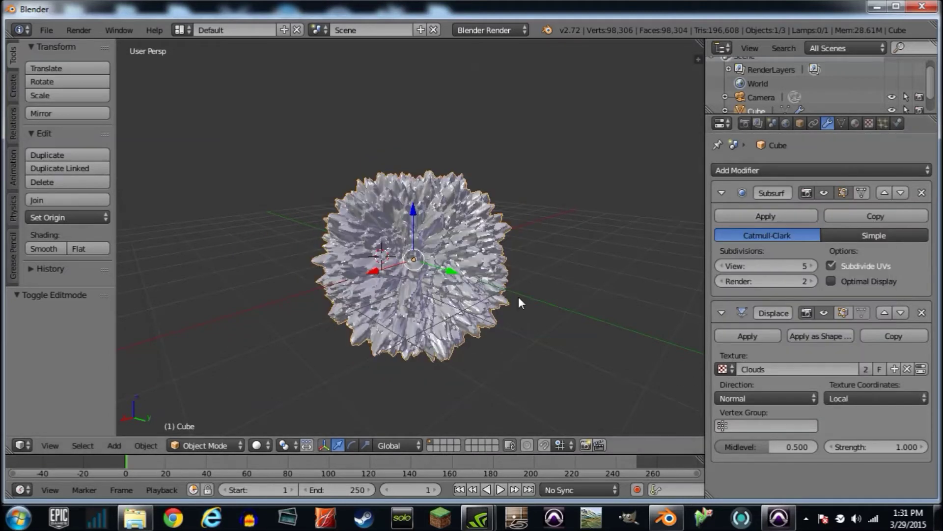
- Set the Displace modifier's strength to 0.060 and deselect the cube
key("shift+f")
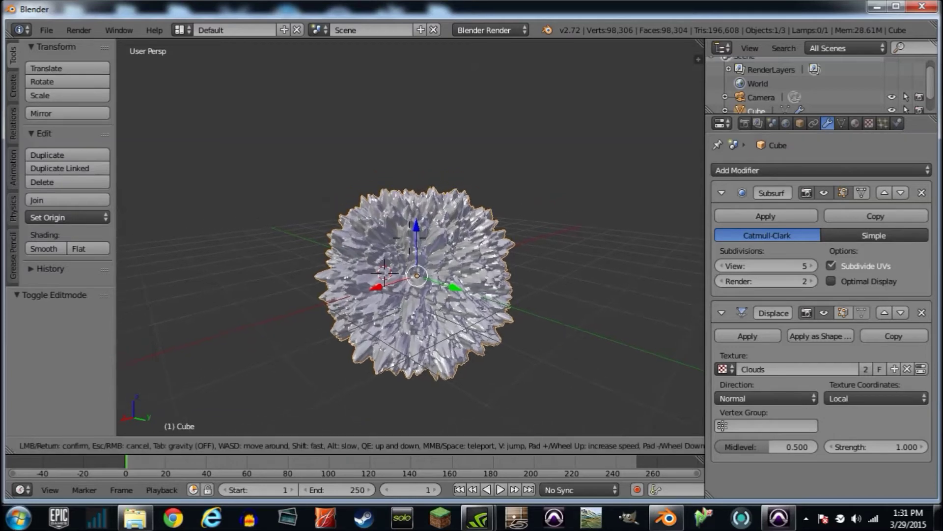
key("w")
key("Escape")
left_click(876, 446)
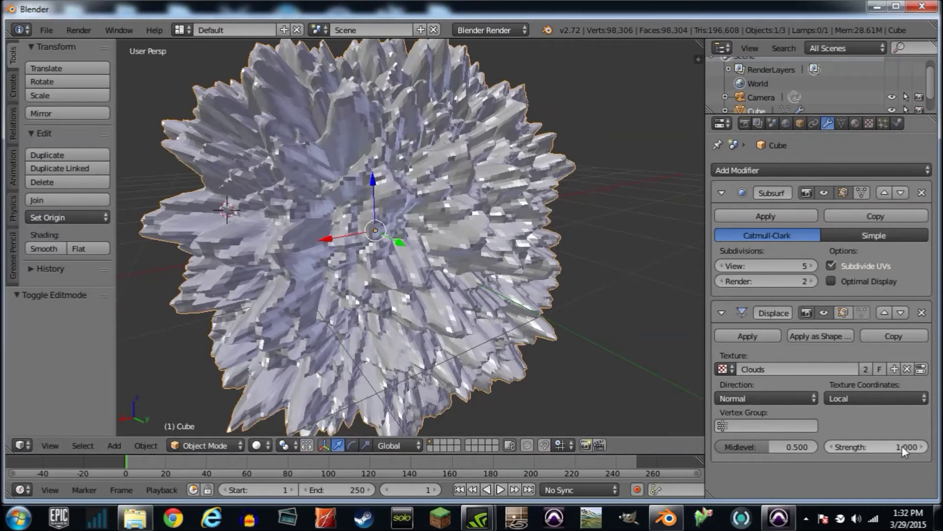
type("1.0")
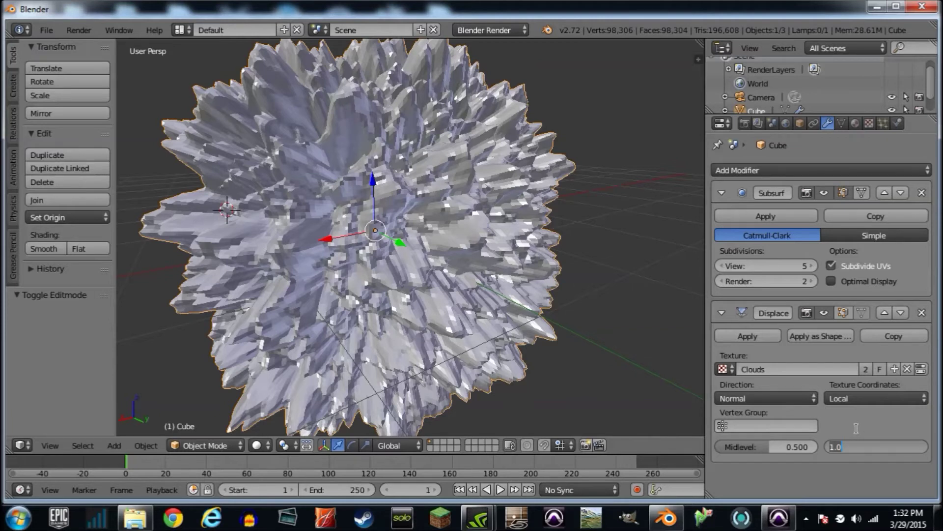
key("BackSpace")
key("Return")
key("a")
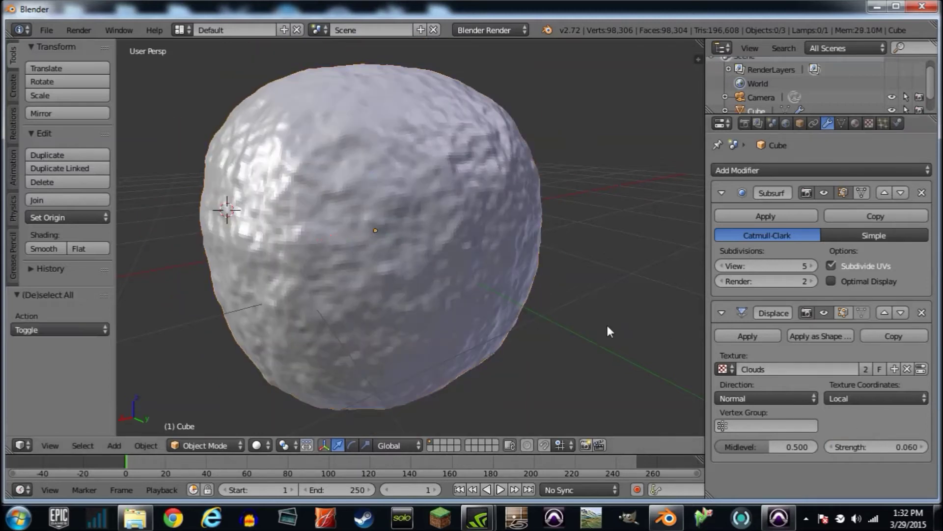
- Examine the displaced surface of the rounded cube from several angles and distances
key("shift+f")
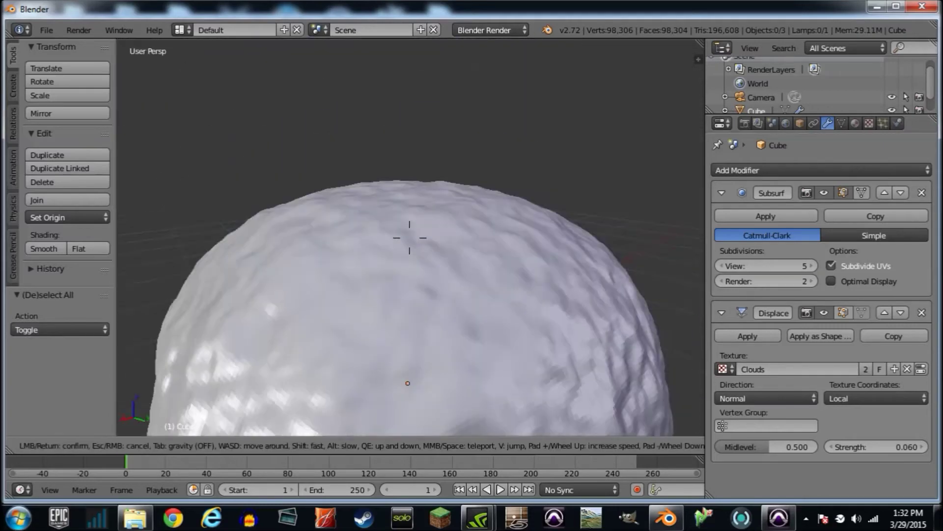
key("s")
key("d")
key("q")
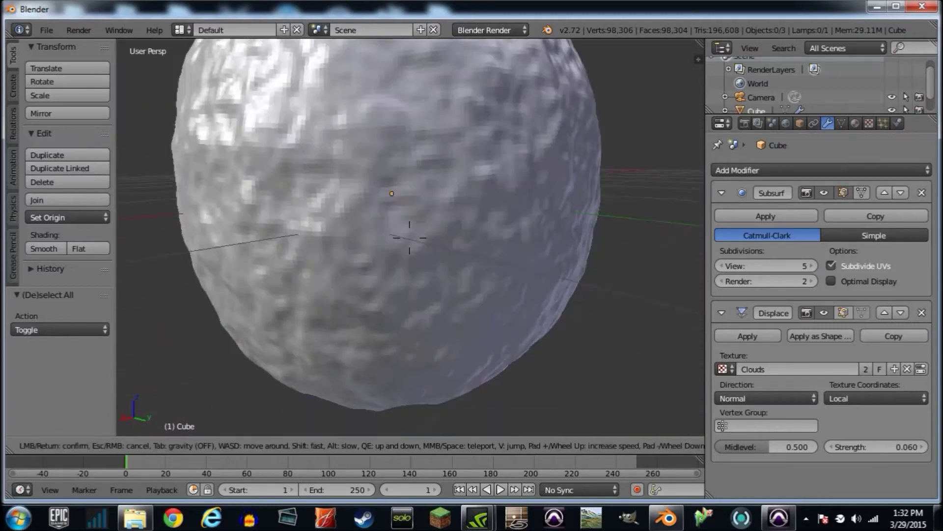
key("s")
key("s")
key("w")
key("e")
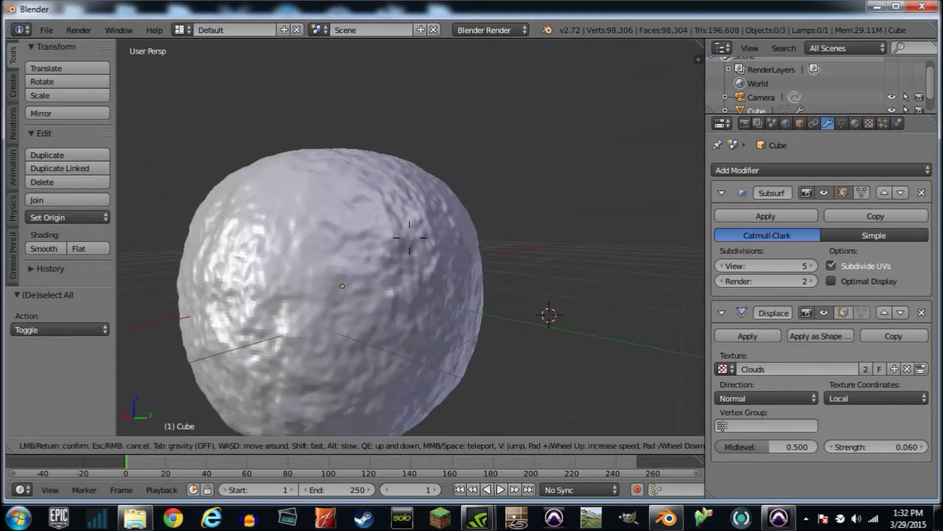
left_click(411, 238)
scroll(575, 338, "down", 7)
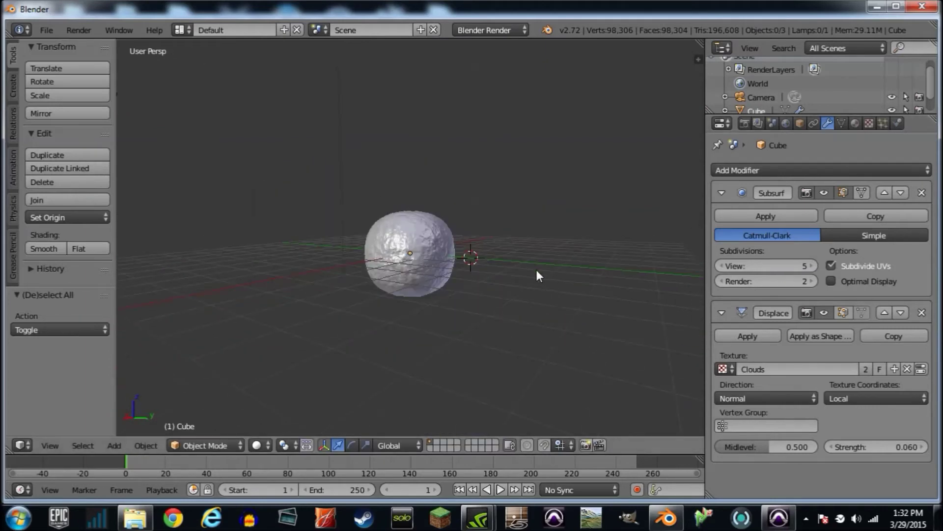
scroll(541, 271, "up", 7)
key("shift+f")
key("q")
key("s")
left_click(411, 238)
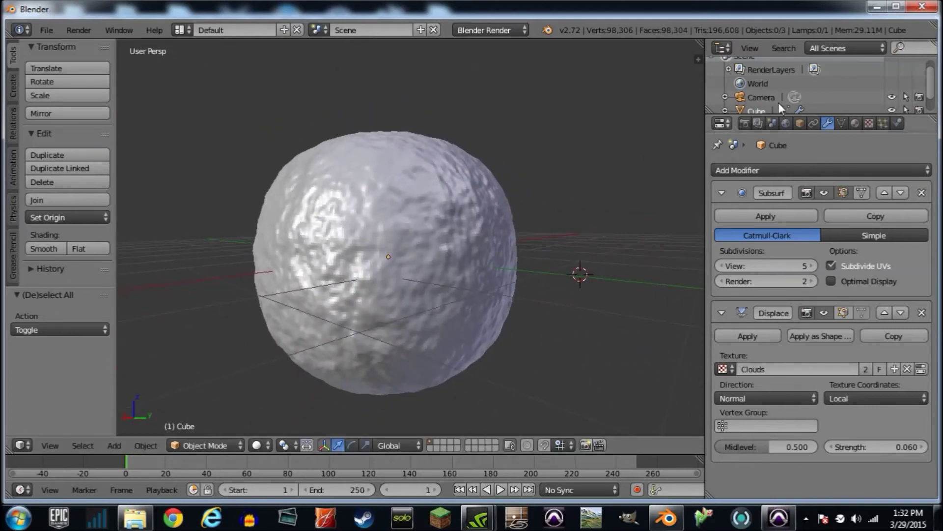
- Add a second Displace modifier to the cube
left_click(824, 171)
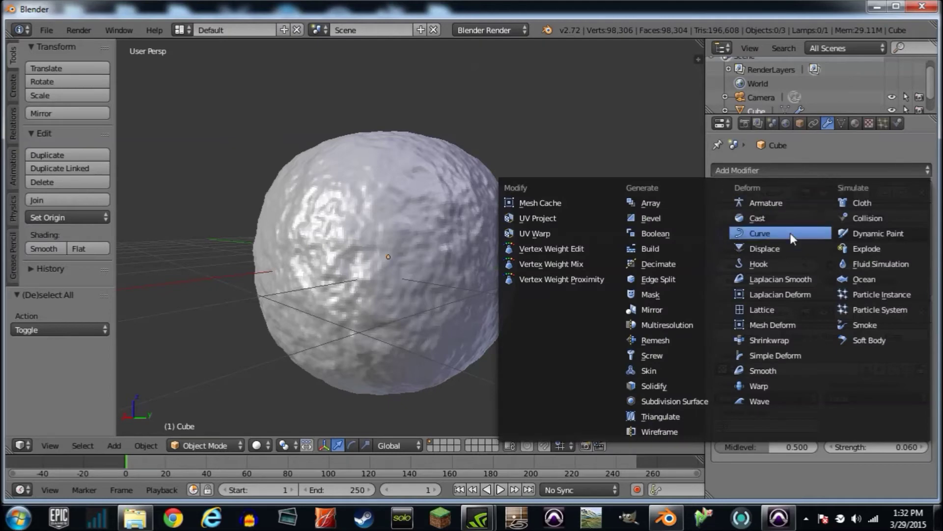
left_click(791, 246)
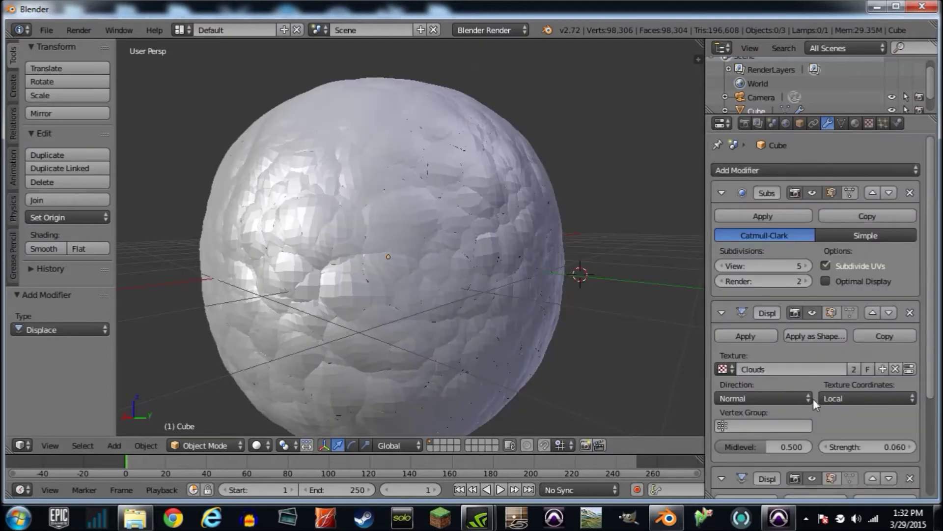
scroll(816, 386, "down", 5)
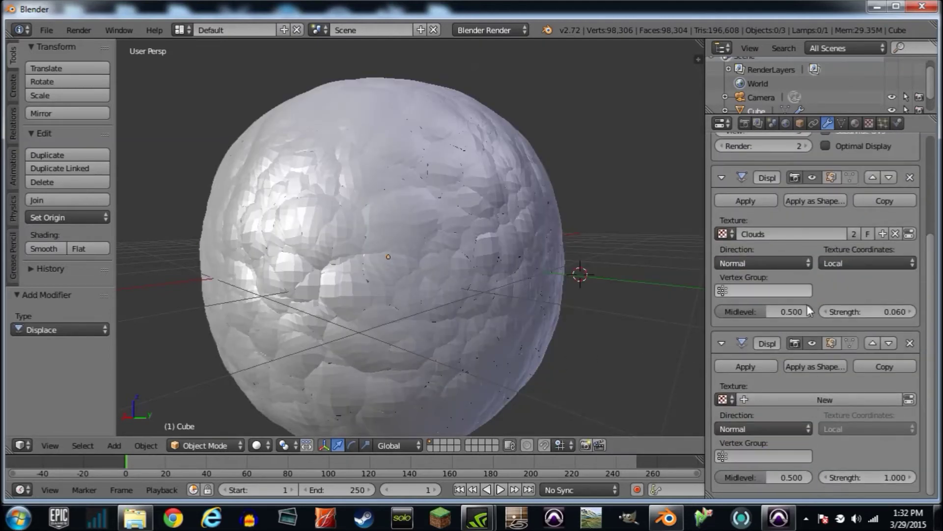
scroll(821, 261, "up", 2)
scroll(871, 296, "down", 1)
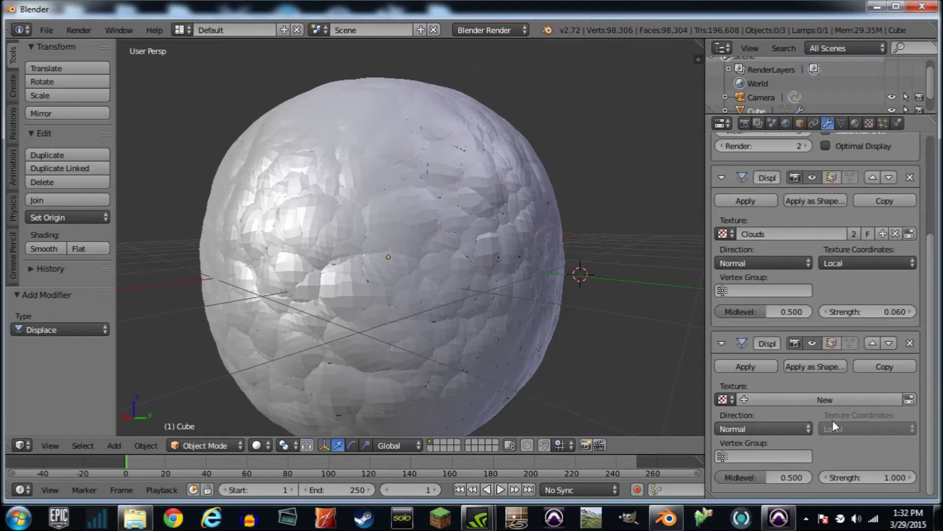
- Set the midlevel of the second Displace modifier to 0.9
left_click_drag(786, 480, 768, 477)
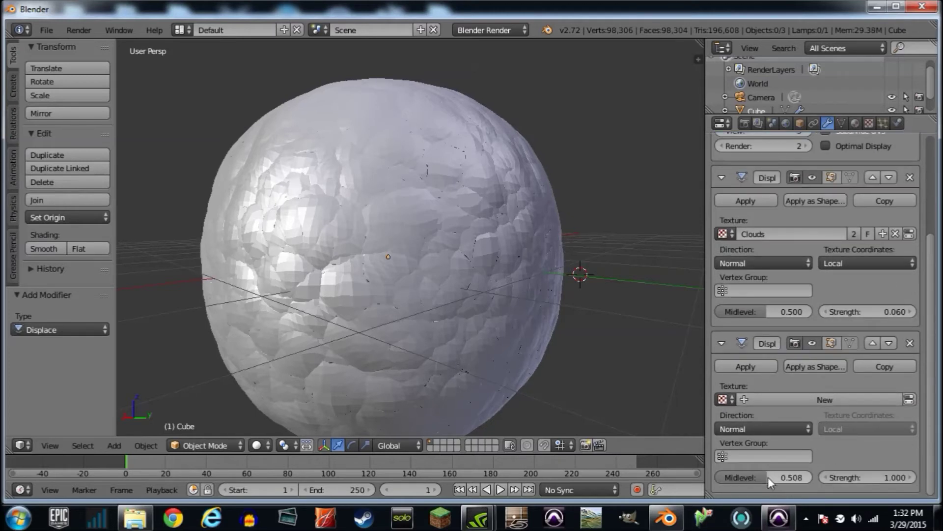
left_click(789, 475)
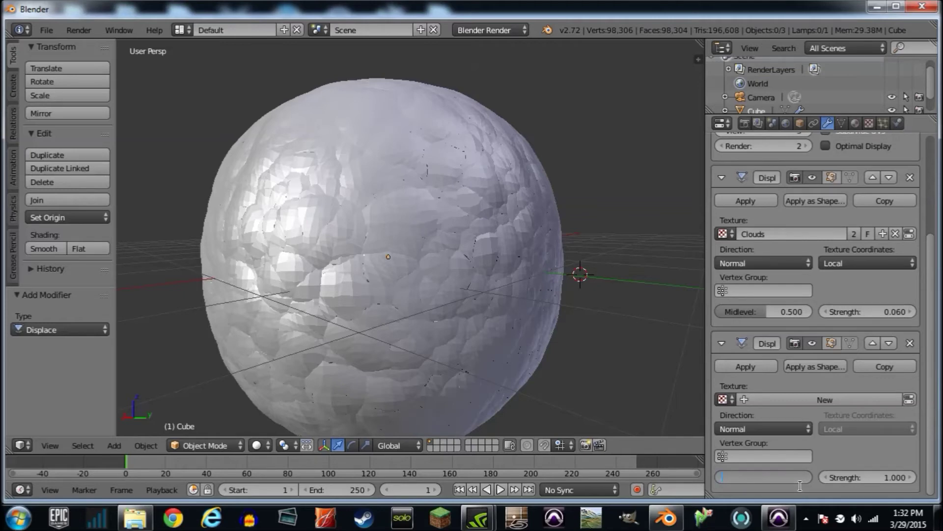
type("0.9")
key("Return")
- Switch the cube to Edit Mode with face selection and deselect the whole mesh
key("shift+f")
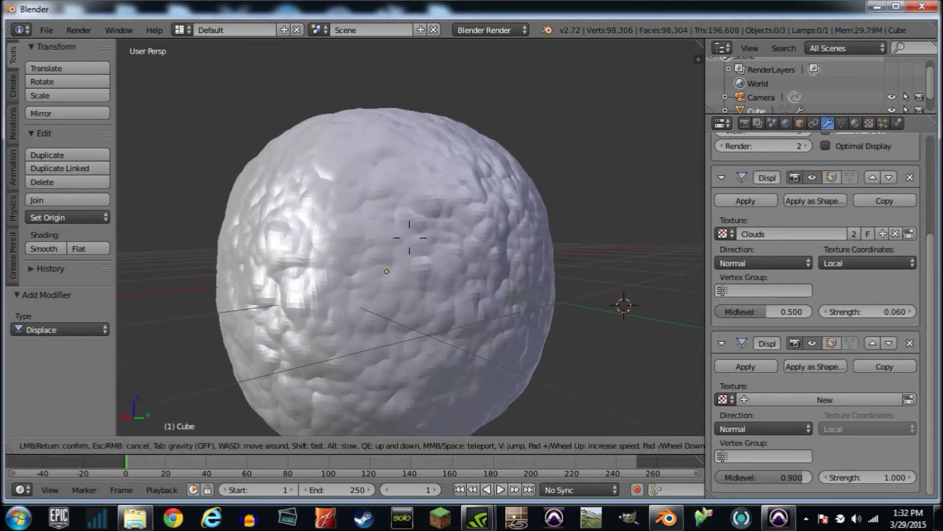
key("w")
key("a")
key("s")
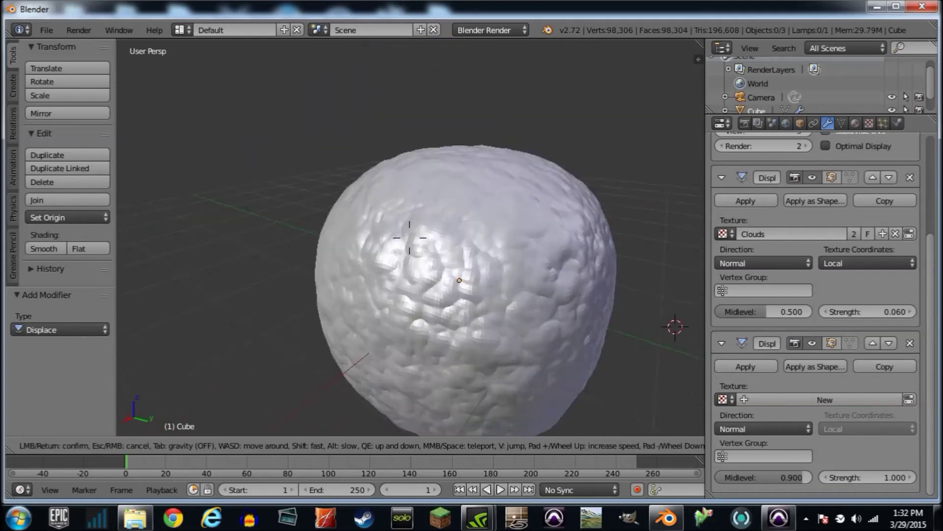
left_click(409, 237)
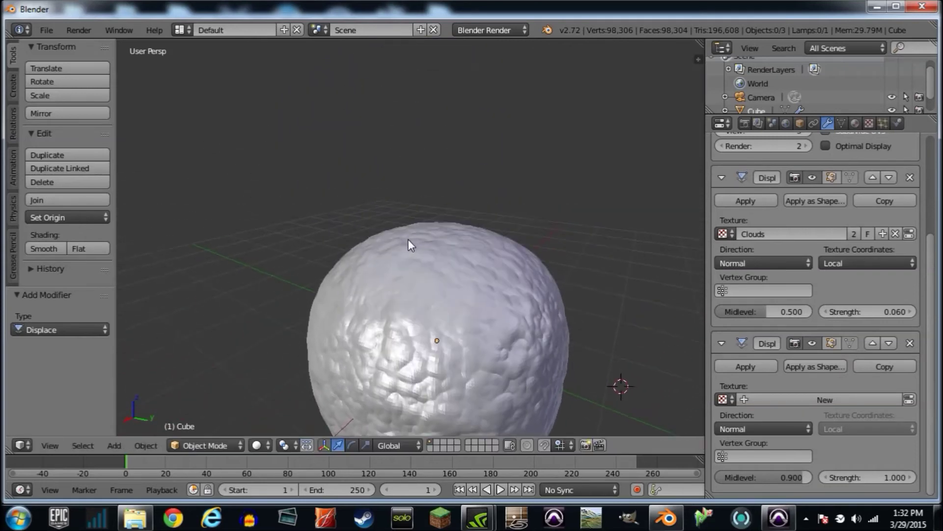
key("Tab")
key("shift+f")
key("w")
key("s")
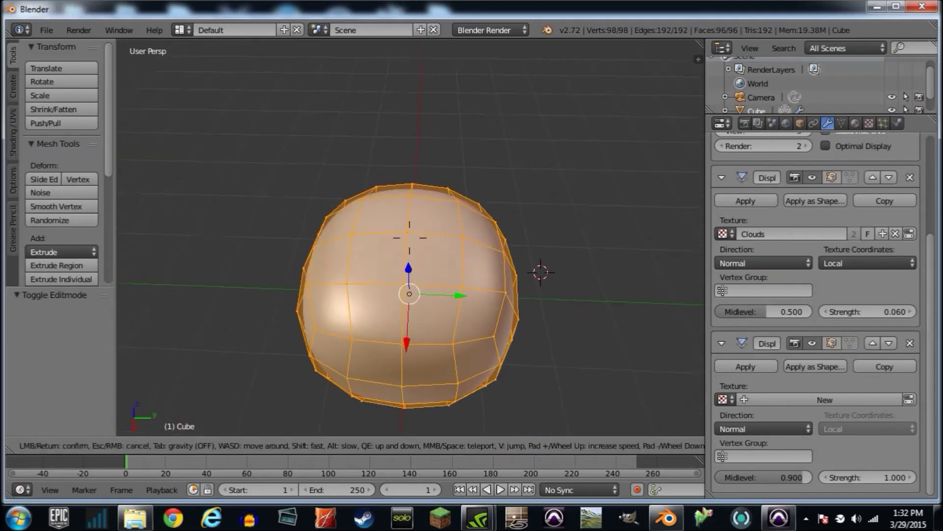
left_click(409, 237)
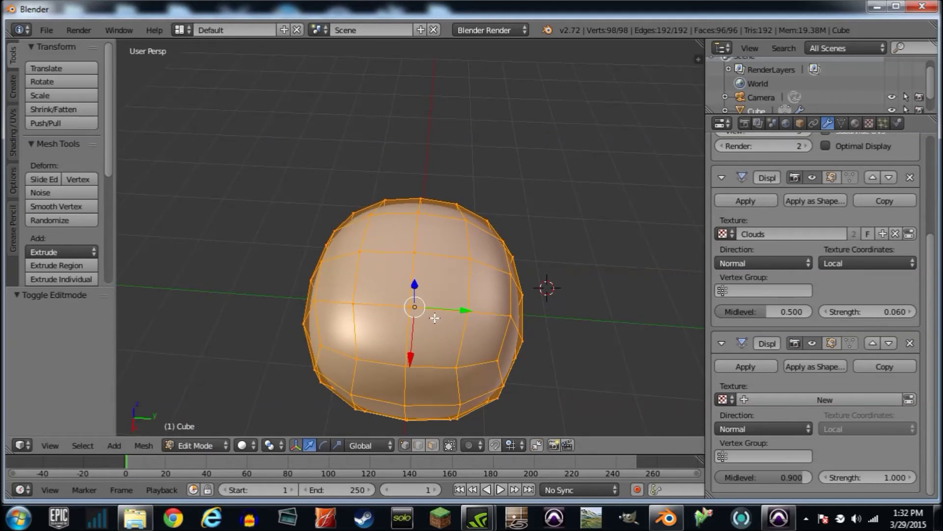
key("a")
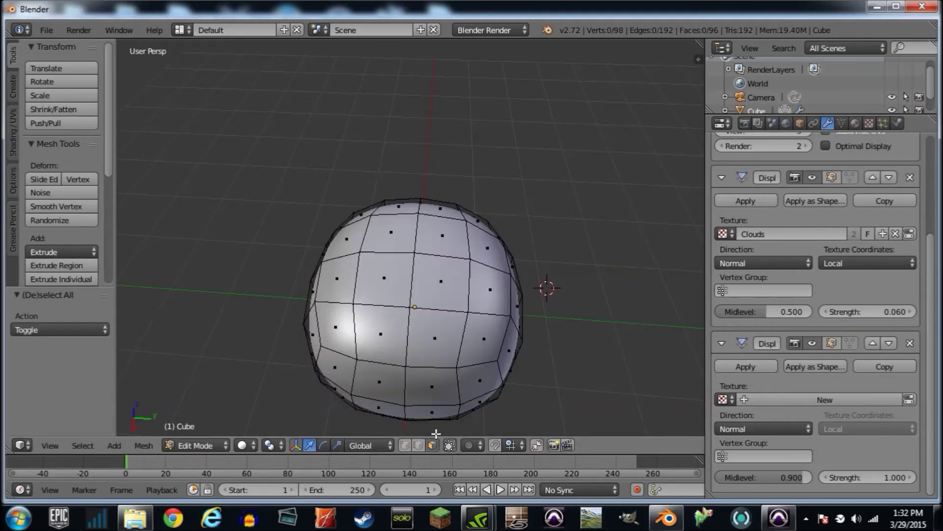
- Select the four central faces on top of the cube and move them about 2.74 units down along the Z axis
right_click(445, 252)
right_click(397, 294, "shift")
right_click(433, 288, "shift")
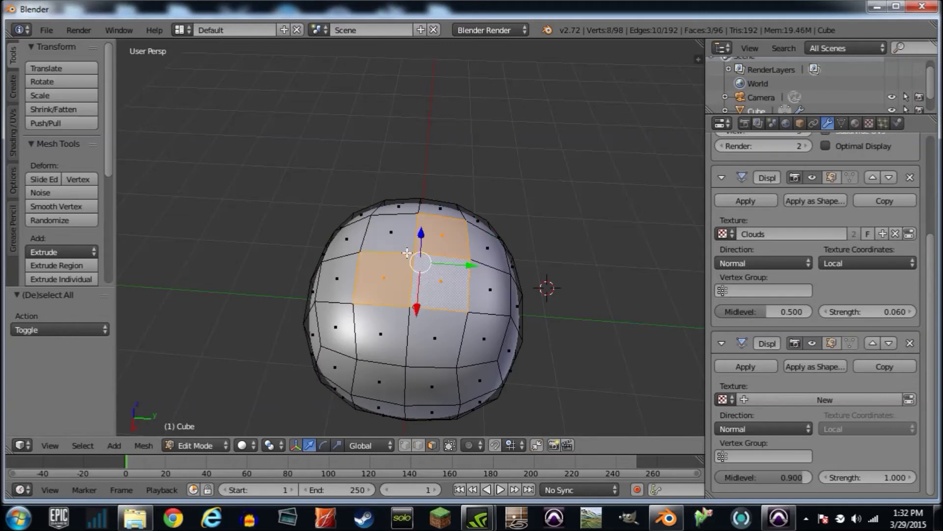
right_click(396, 246, "shift")
key("shift+f")
key("q")
key("e")
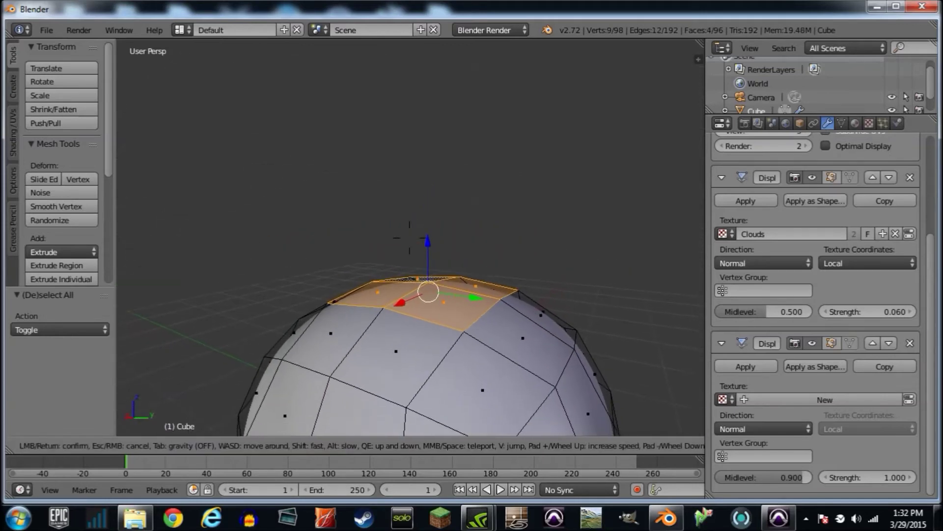
left_click(409, 238)
key("shift+f")
key("e")
left_click(410, 236)
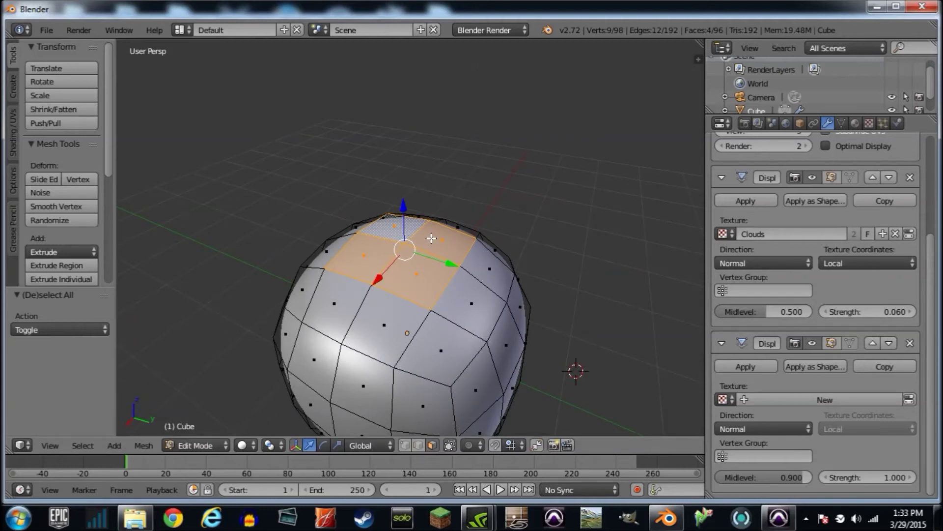
key("g")
key("z")
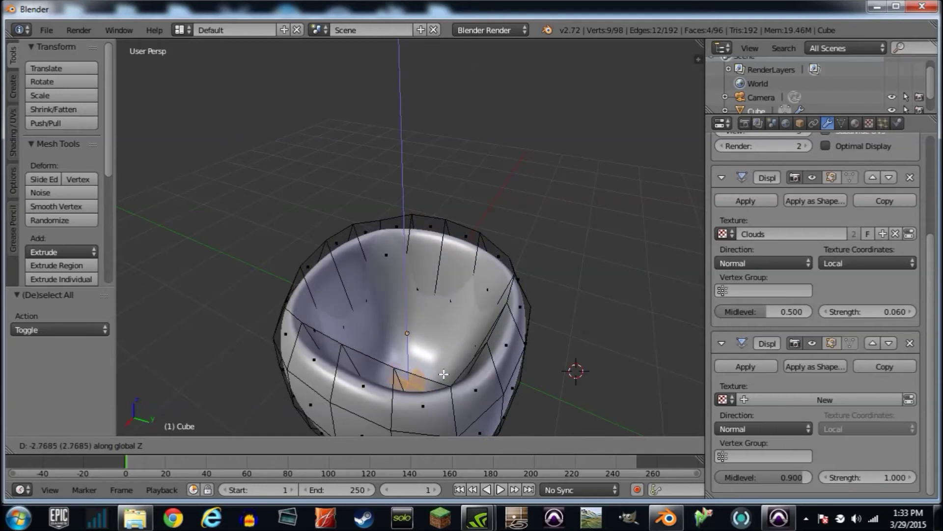
left_click(451, 372)
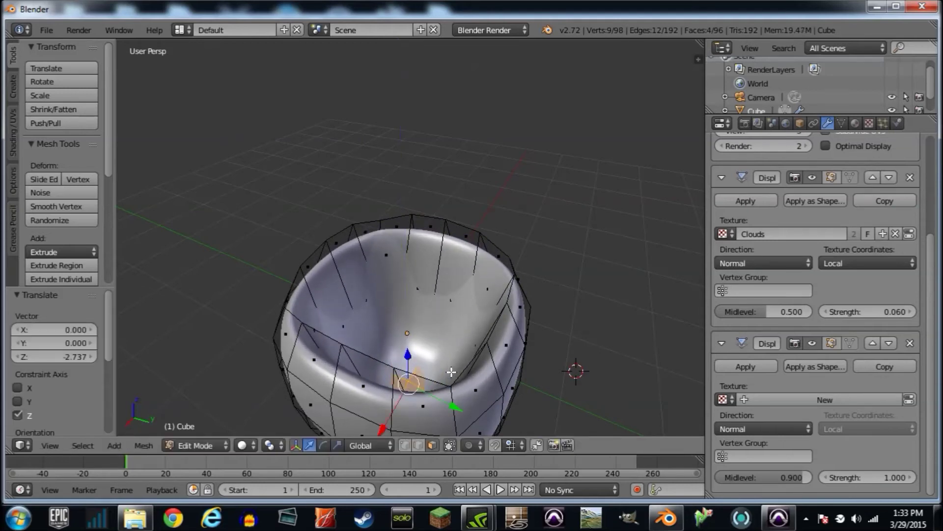
- Examine the hollowed cube from above and from the side, in both Object Mode and Edit Mode
middle_click_drag(451, 372, 414, 235)
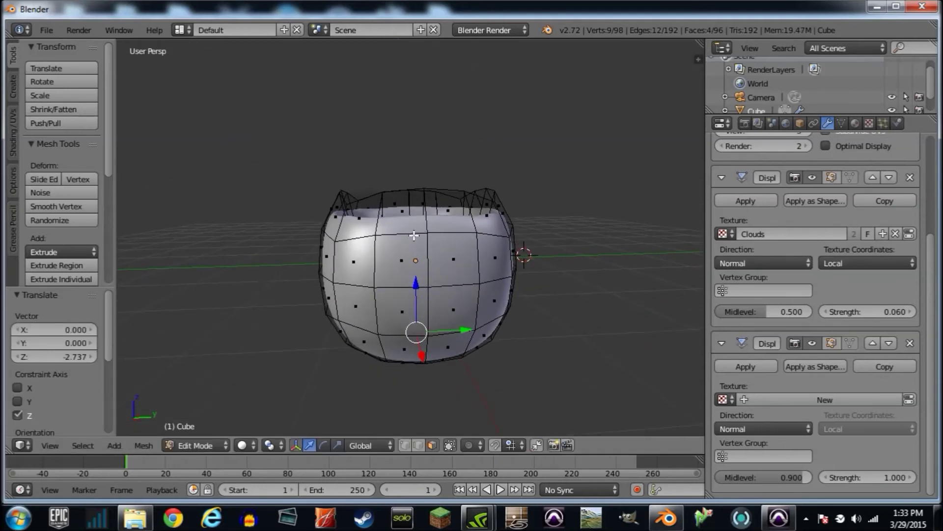
key("Tab")
key("shift+f")
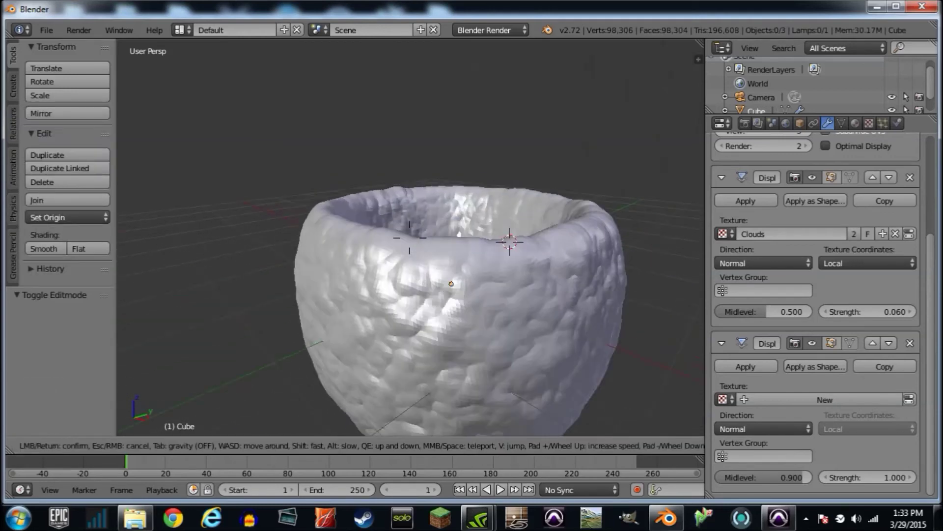
key("w")
key("d")
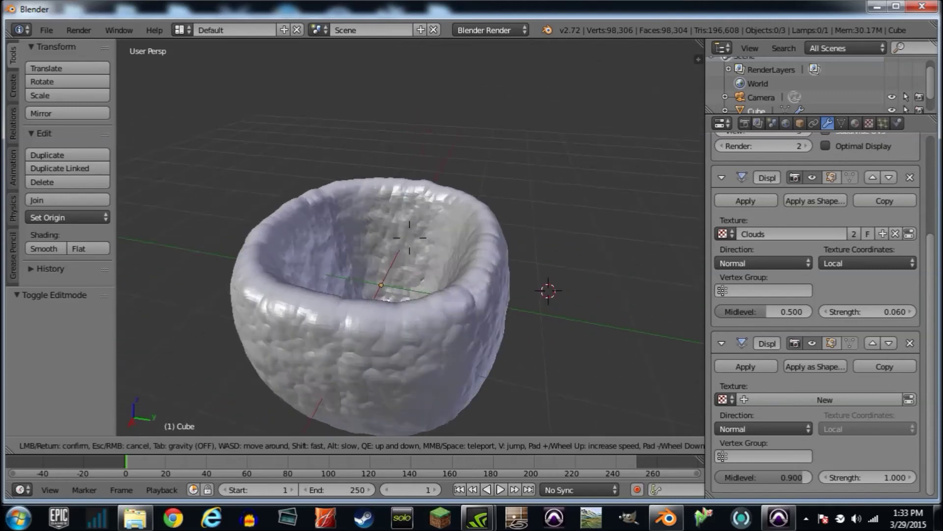
left_click(411, 239)
key("Tab")
key("shift+f")
key("a")
key("s")
left_click(410, 239)
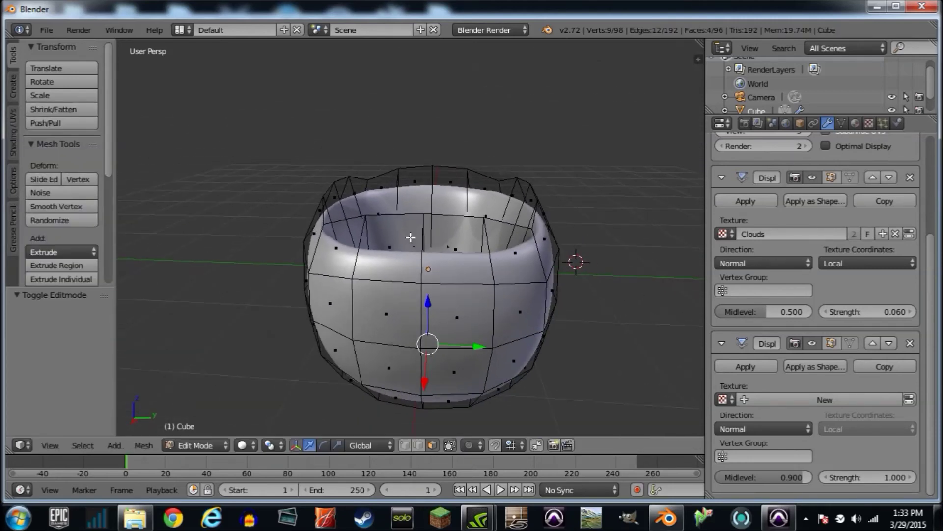
- Select the cube in Object Mode and flatten it by scaling it to about 0.822 along the Z axis
key("Tab")
key("shift+f")
left_click(410, 240)
right_click(423, 244)
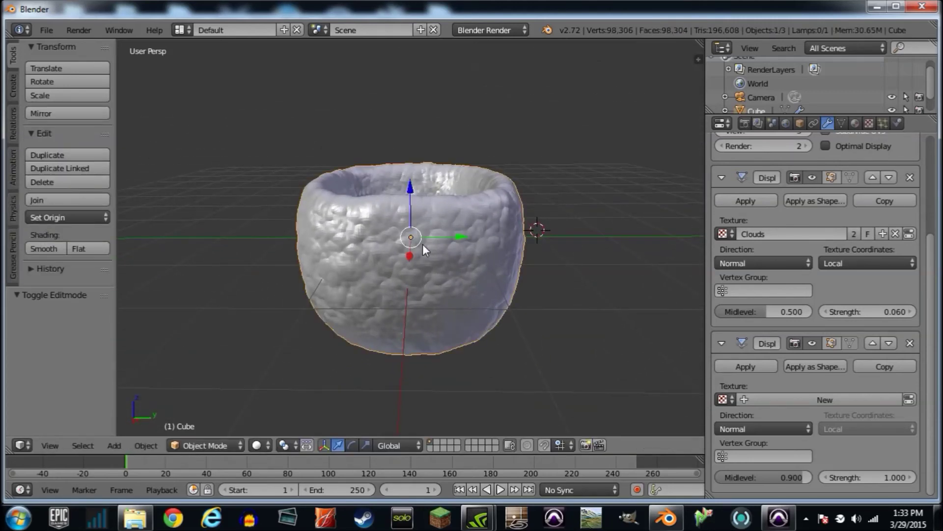
key("s")
key("z")
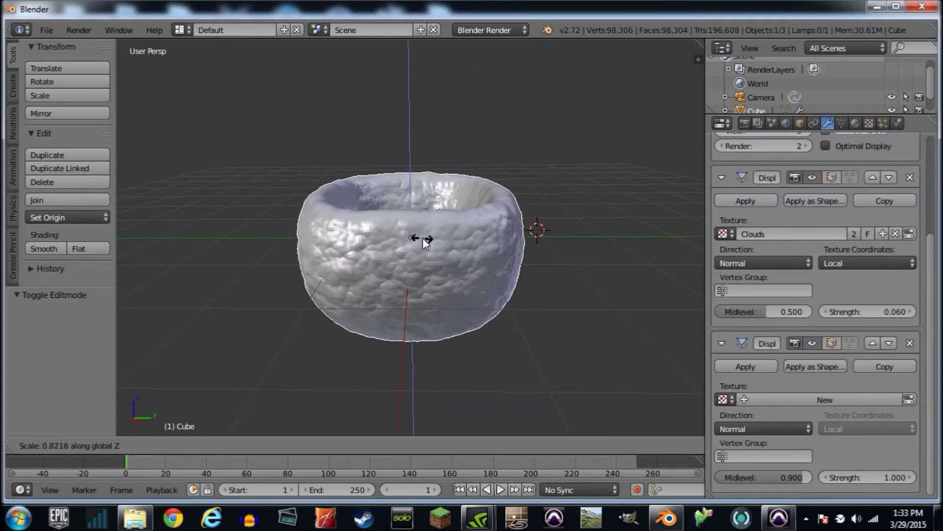
left_click(423, 238)
- Select the four faces at the bottom of the hollow in Edit Mode, scale them up to widen the floor and return to Object Mode
key("shift+f")
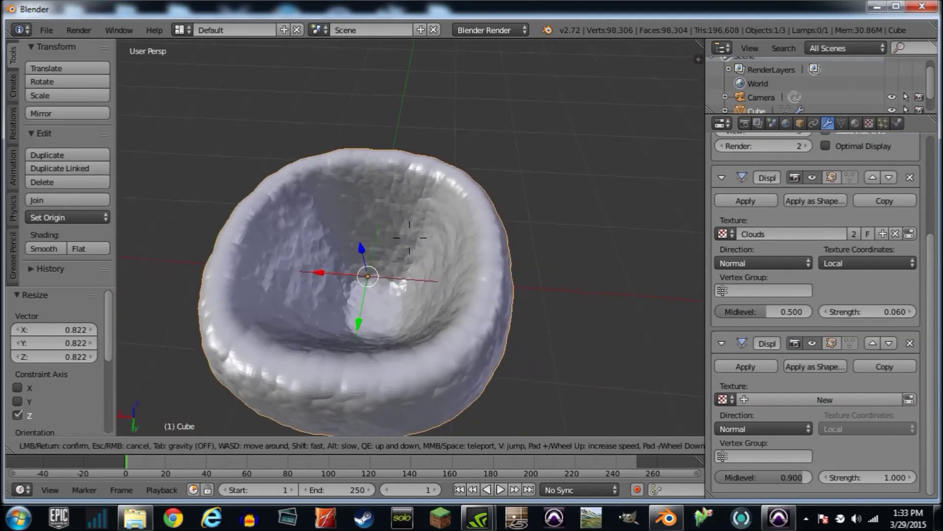
left_click(405, 273)
key("Tab")
key("shift+f")
left_click(418, 303)
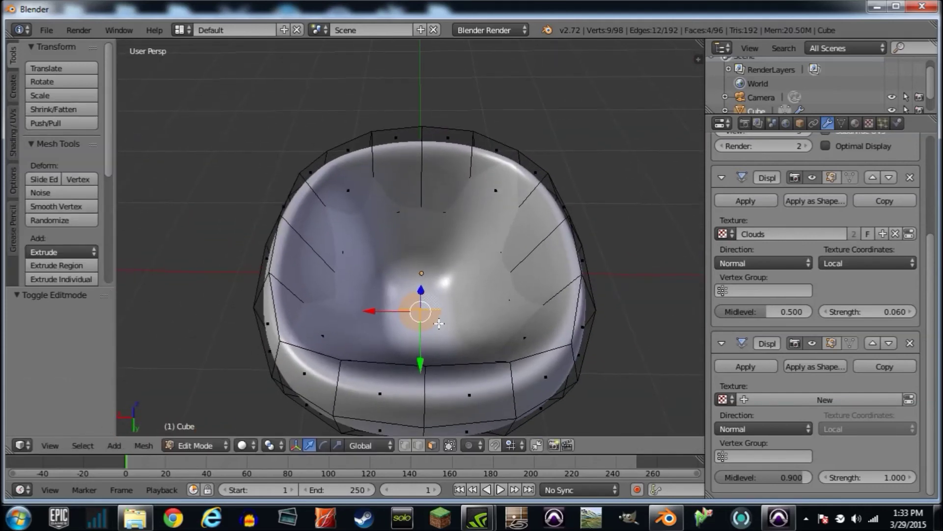
right_click(433, 300)
right_click(431, 321, "shift")
right_click(416, 315, "shift")
right_click(415, 302, "shift")
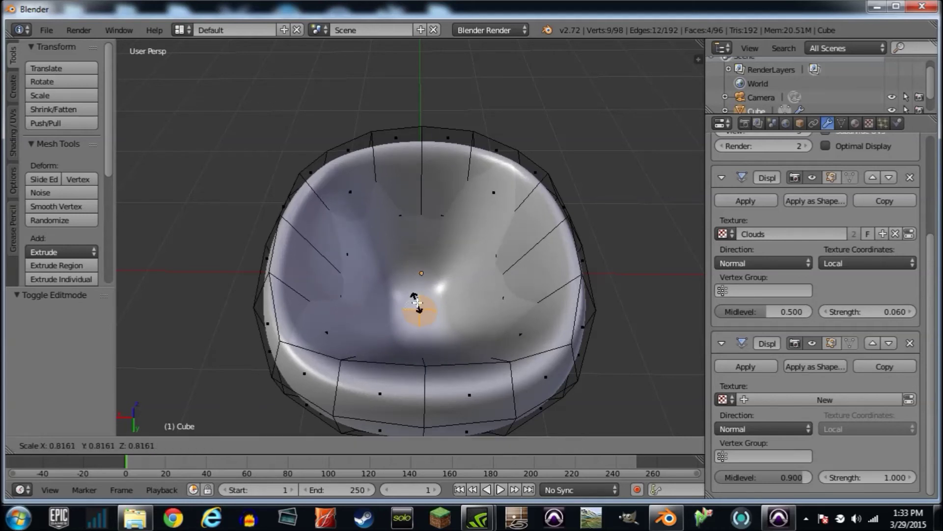
left_click(412, 296)
key("Tab")
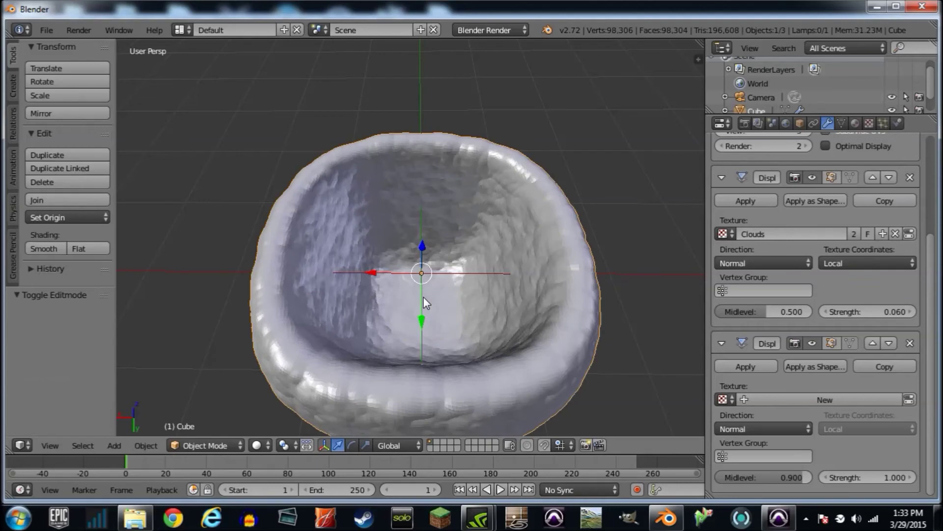
- Fly around the finished bowl shape to examine its rim, rough outer surface and hollow interior
key("shift+f")
key("w")
key("a")
key("w")
key("s")
key("d")
key("w")
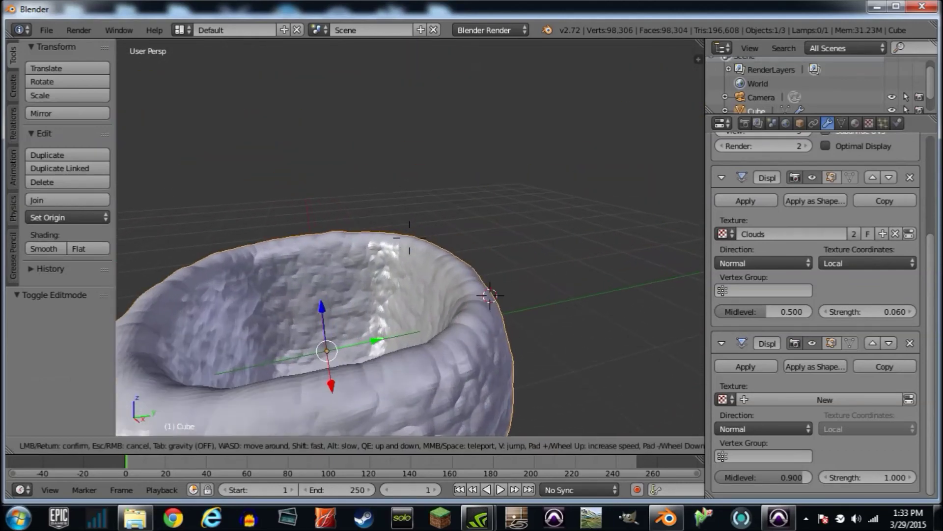
key("s")
key("a")
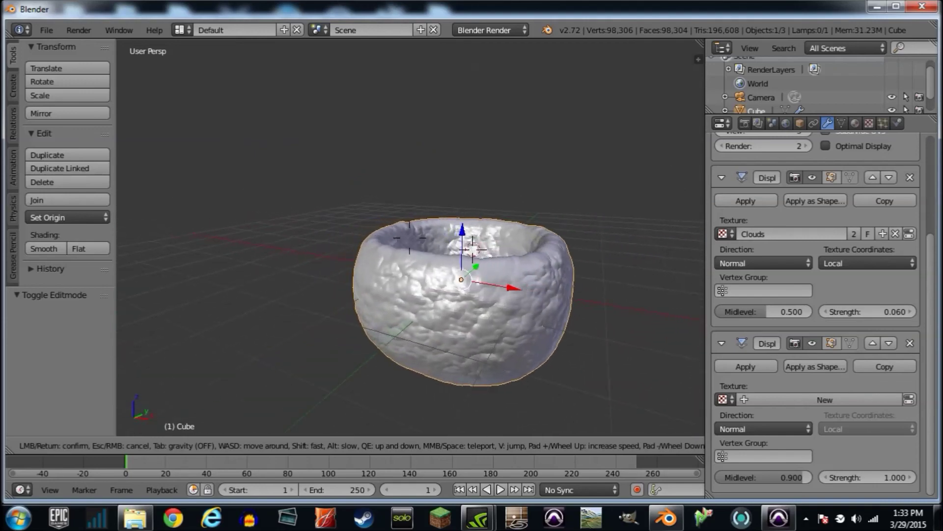
key("w")
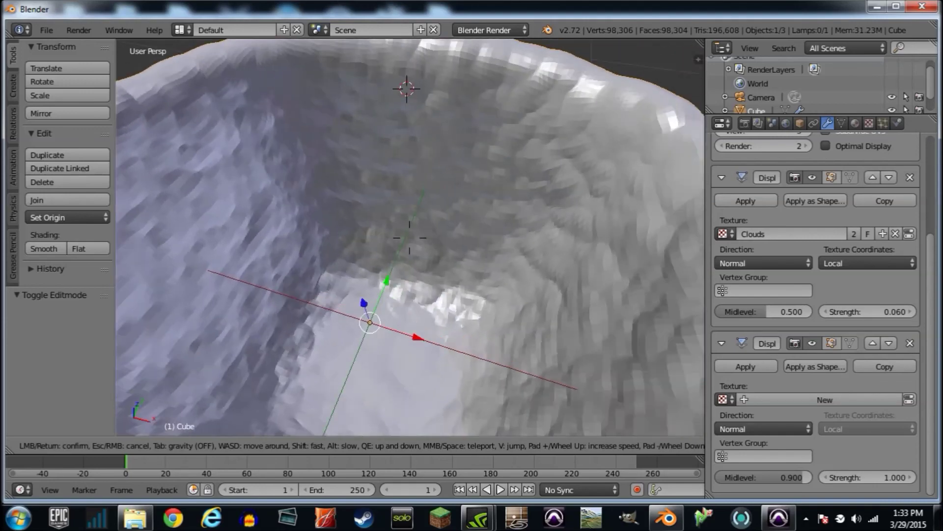
key("s")
key("w")
key("a")
key("w")
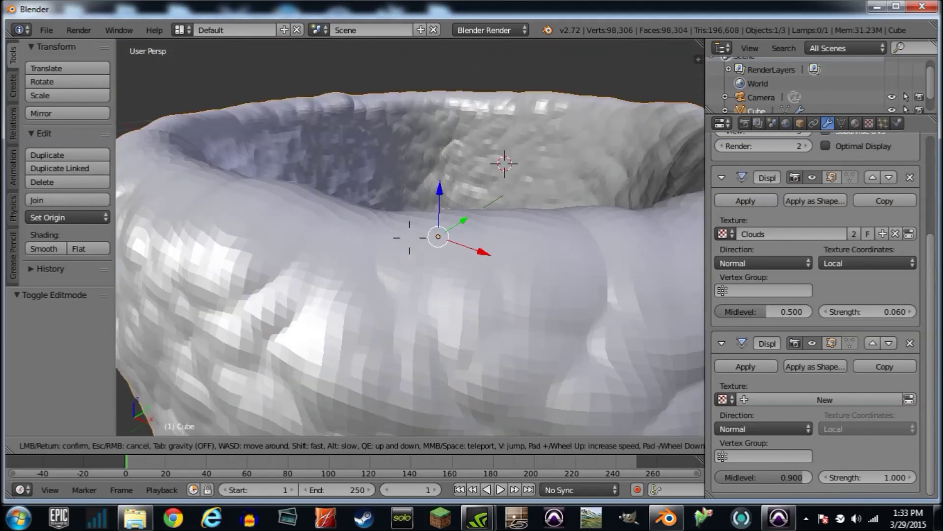
key("s")
key("w")
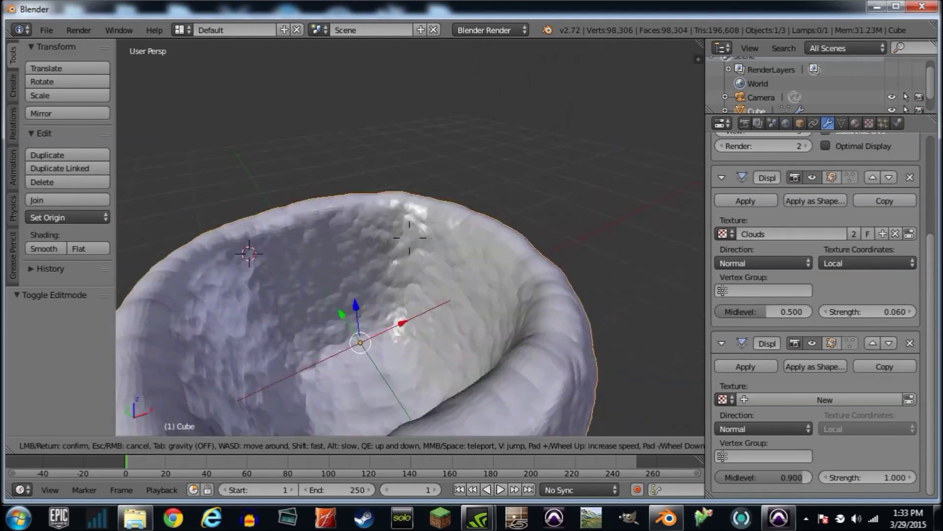
key("s")
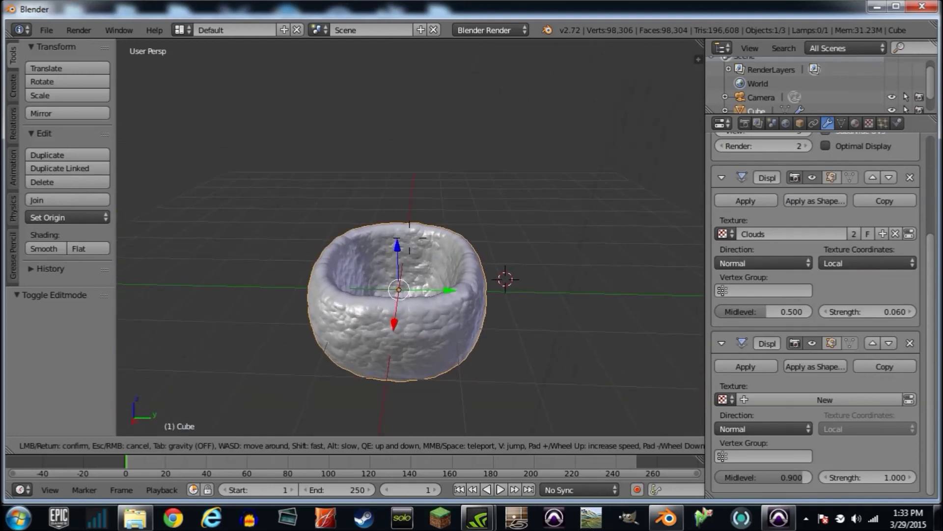